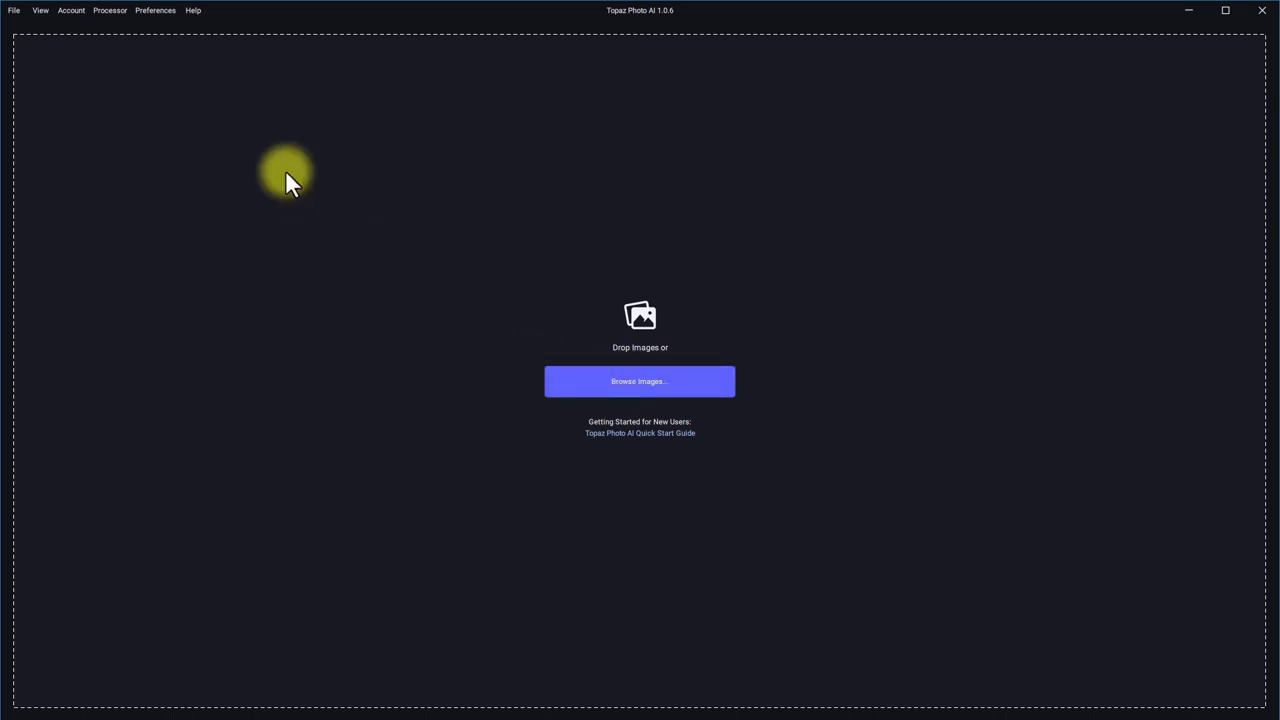
# Open the Autopilot configuration and try None as the default subject type before restoring Default.
pyautogui.click(158, 12)
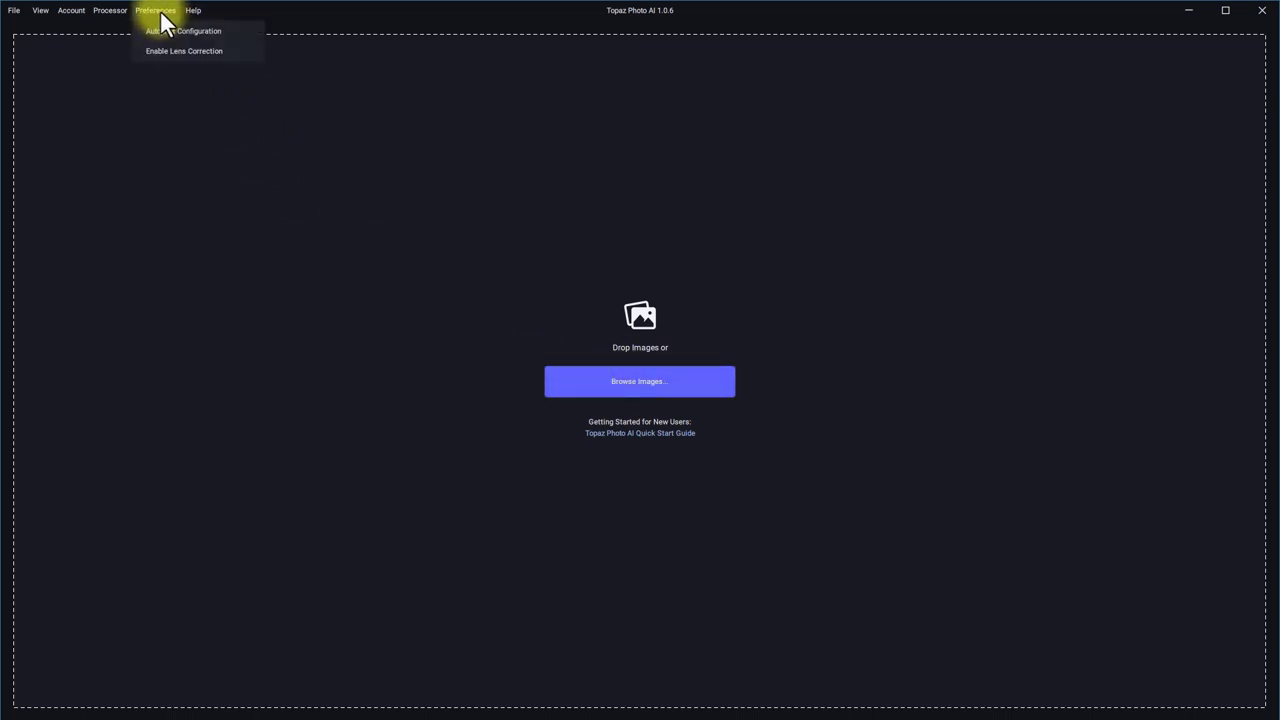
pyautogui.click(167, 40)
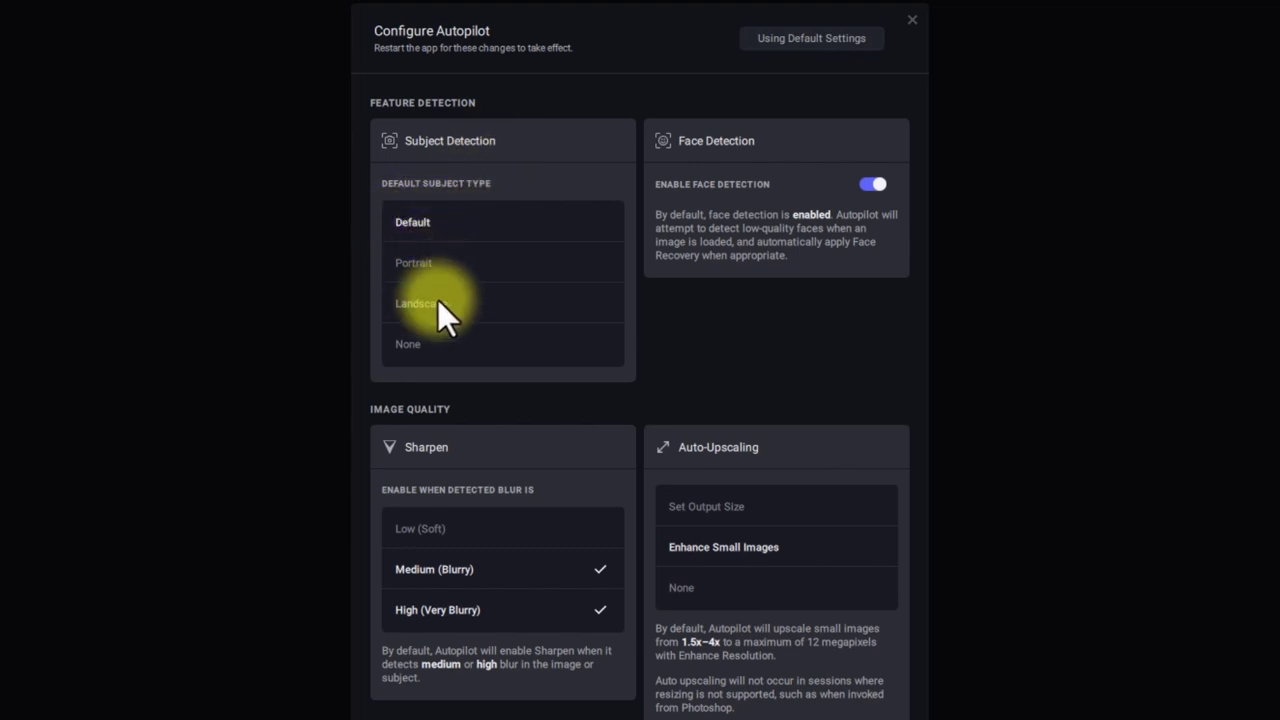
pyautogui.click(414, 340)
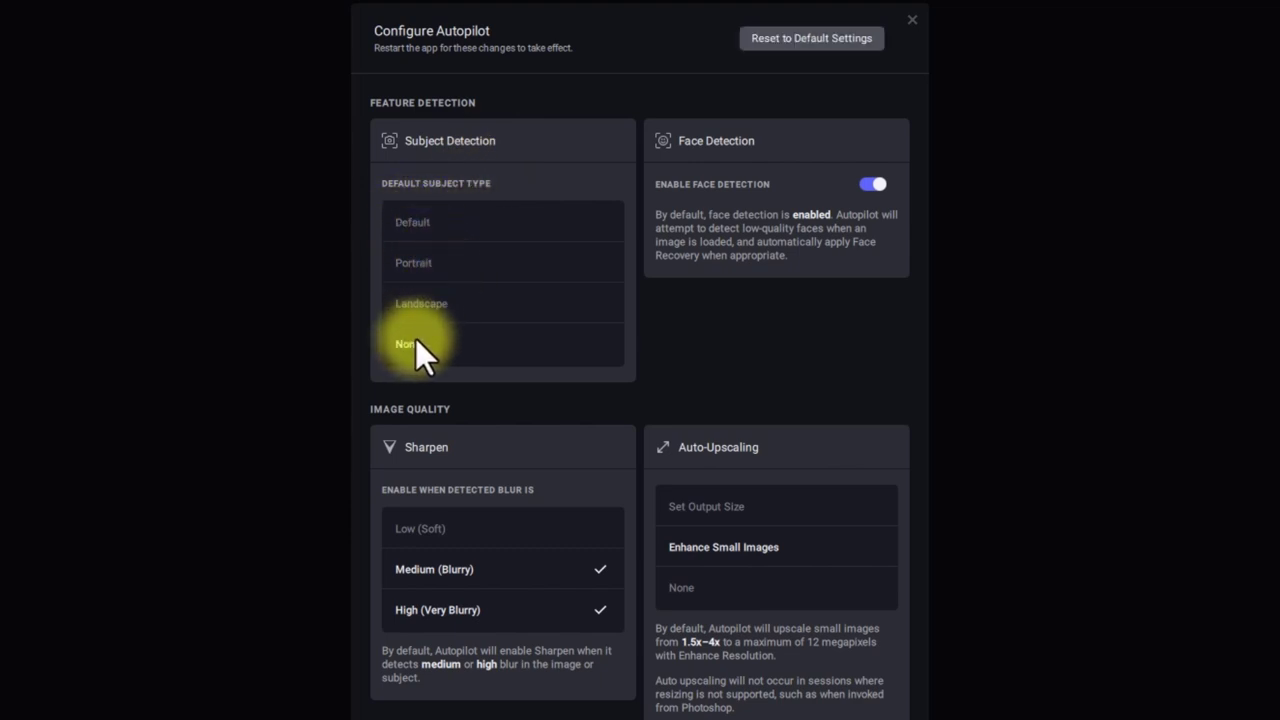
pyautogui.click(426, 221)
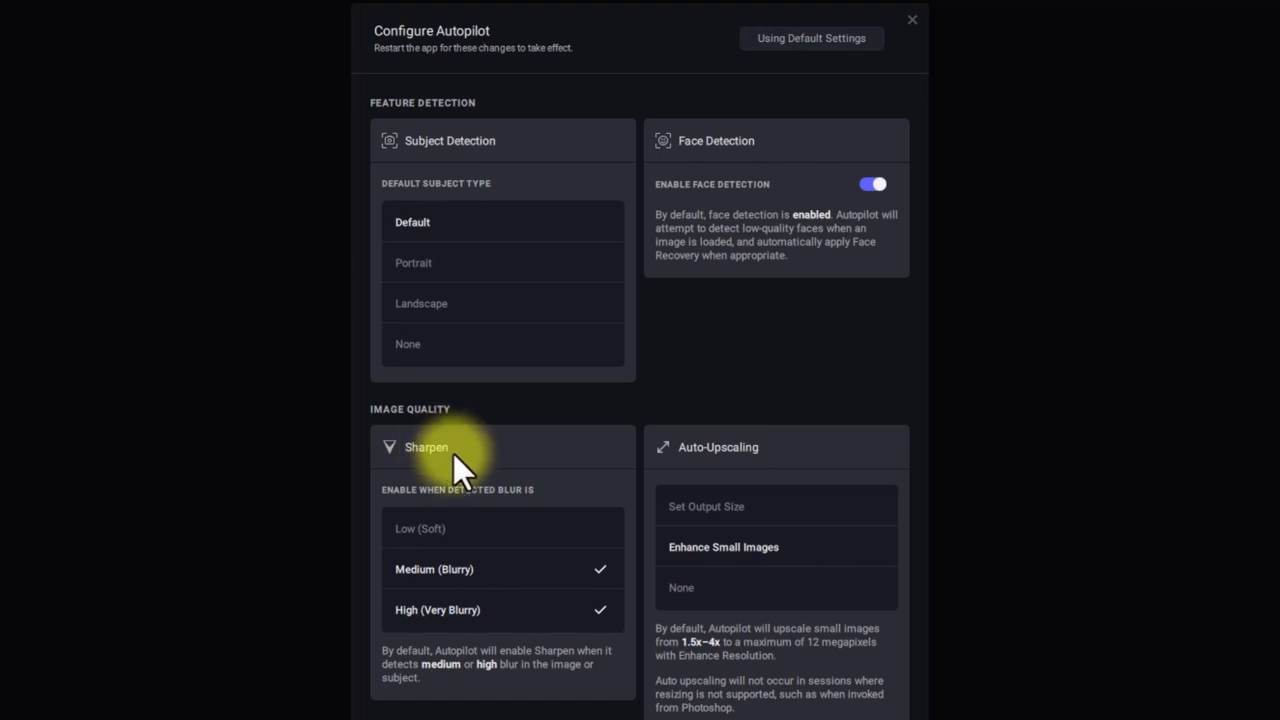
# Try other sharpening blur levels and switching face detection off, restoring Medium and High blur and enabled face detection.
pyautogui.click(452, 568)
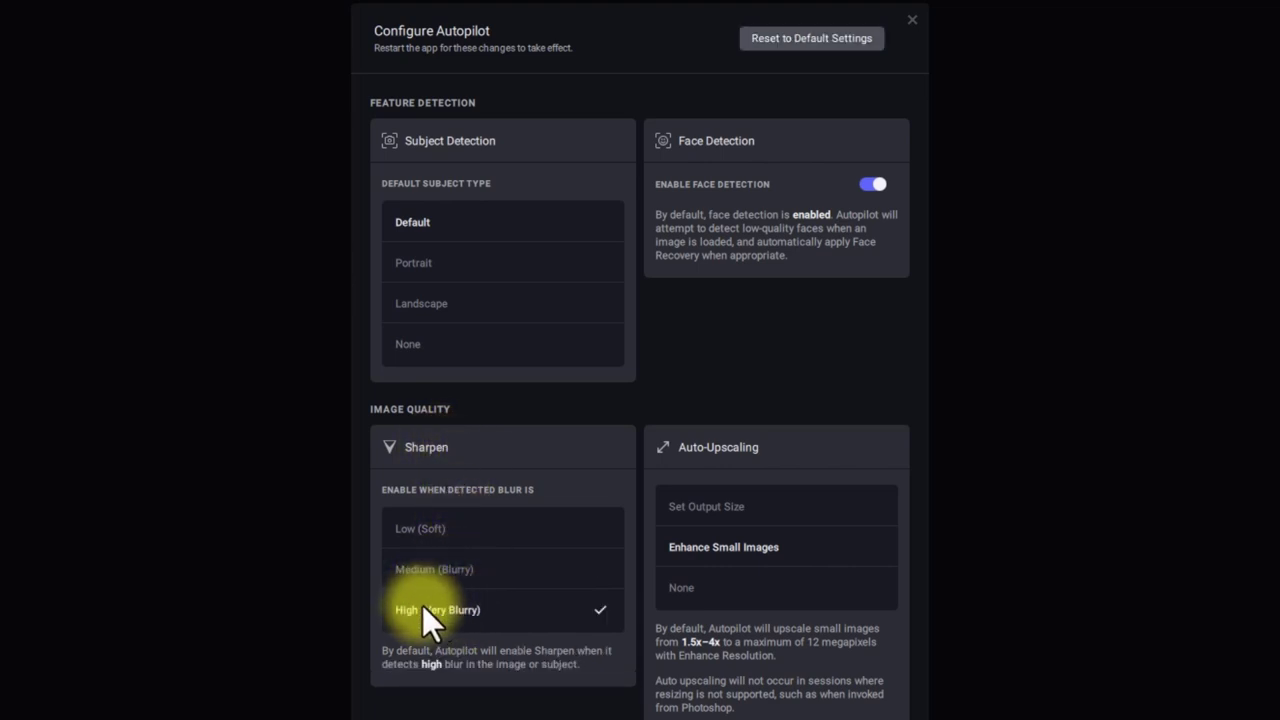
pyautogui.click(434, 566)
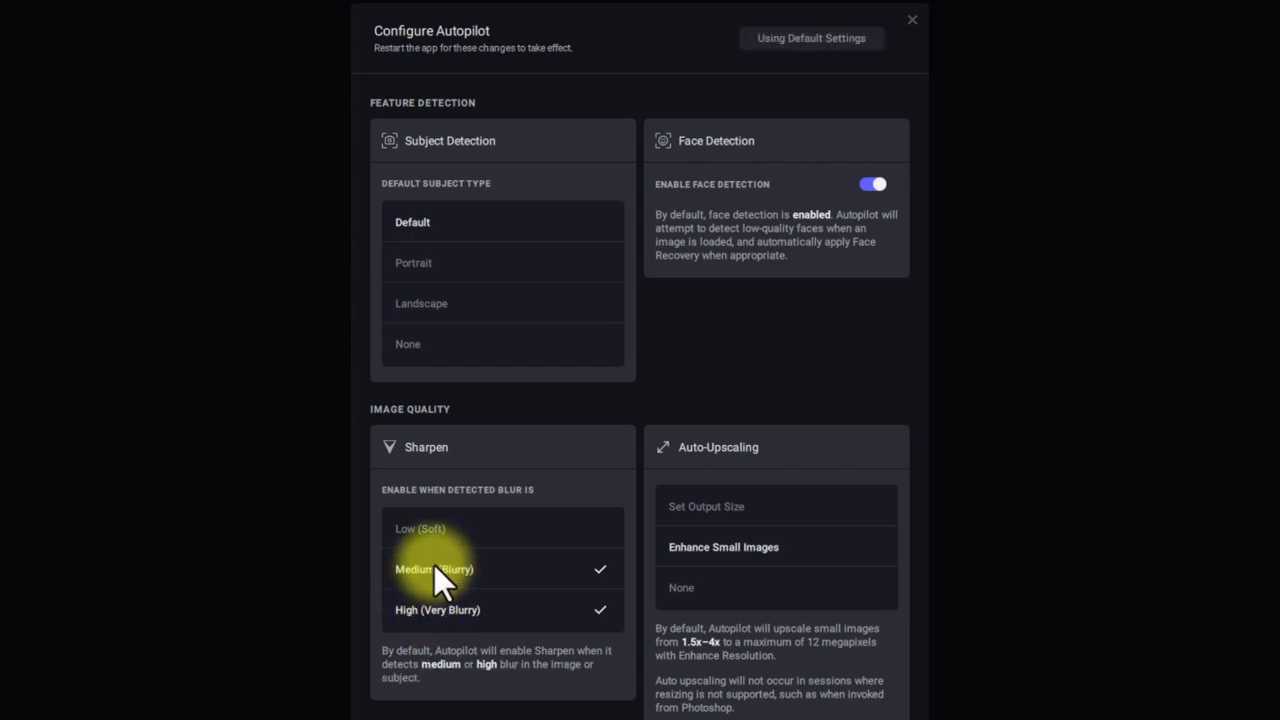
pyautogui.click(425, 525)
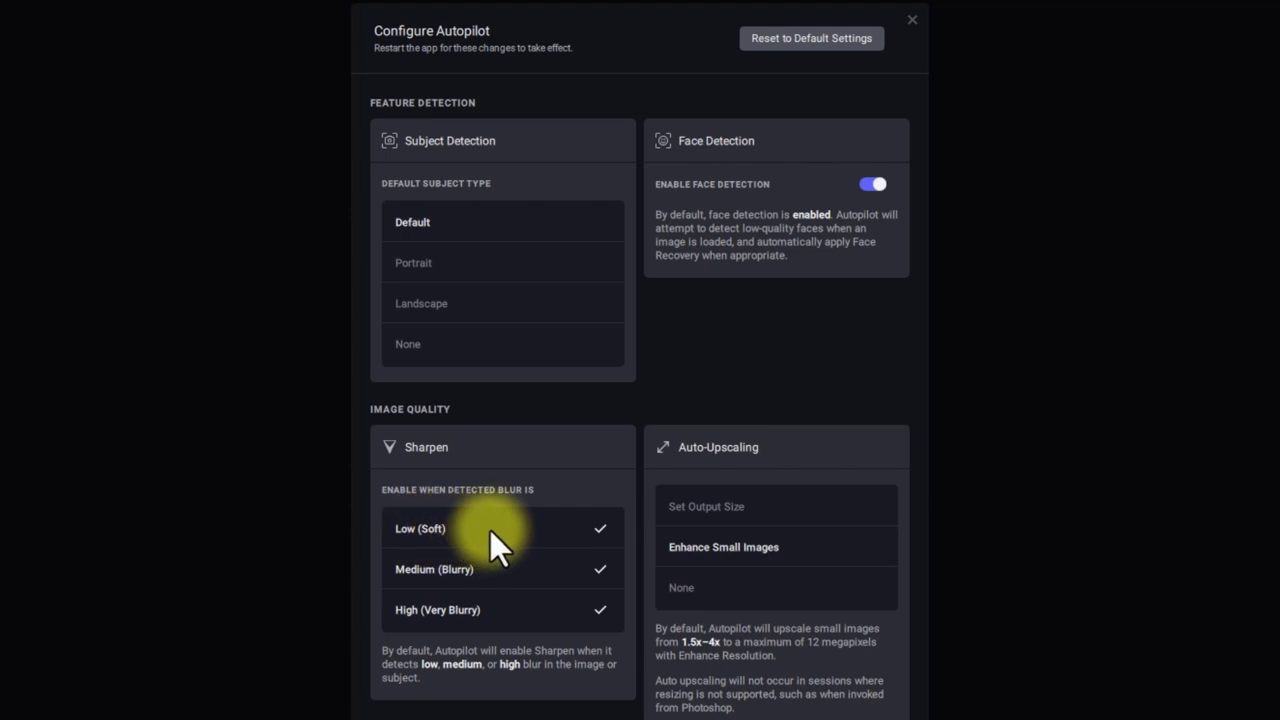
pyautogui.click(597, 528)
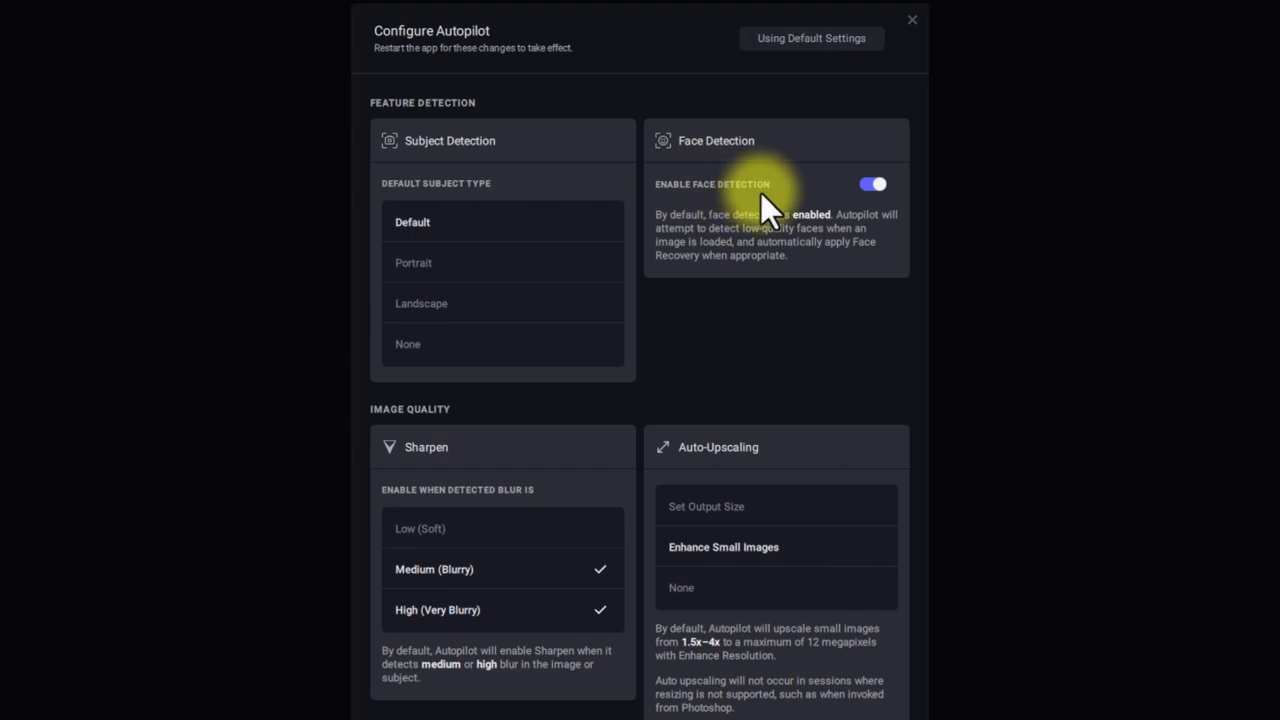
pyautogui.click(872, 185)
pyautogui.click(874, 183)
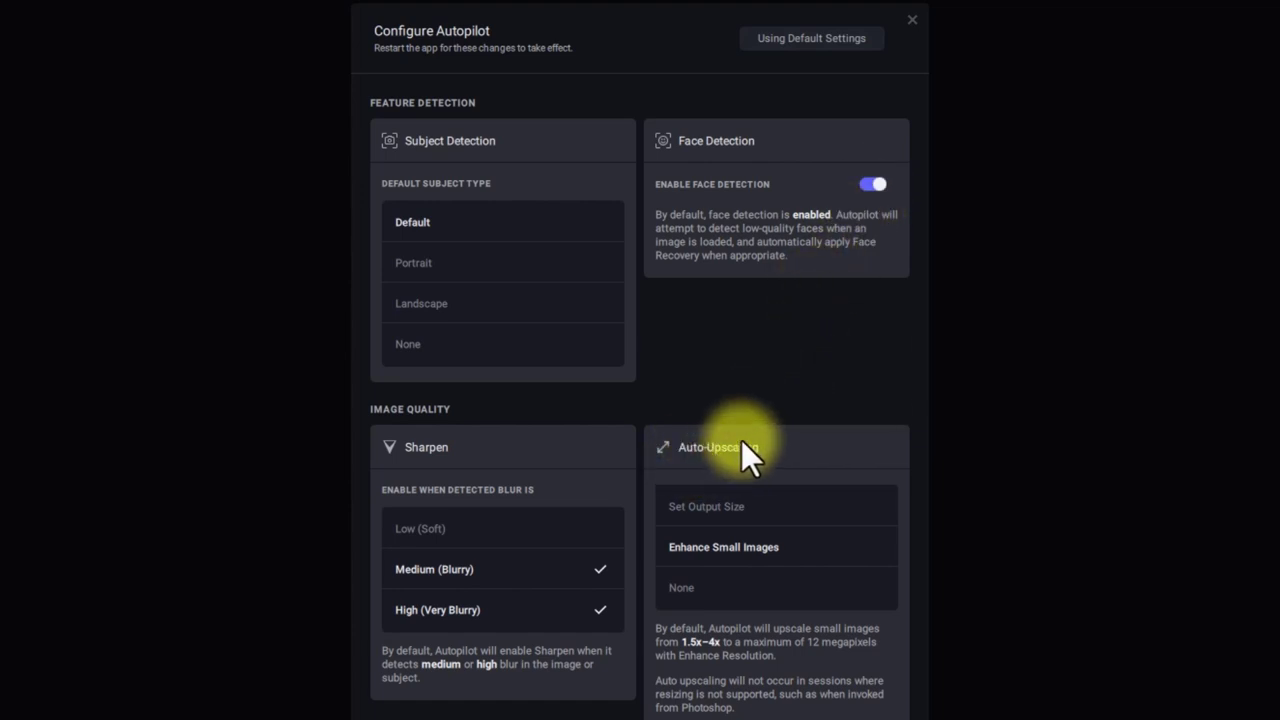
# Try None and Set Output Size for auto-upscaling, restore Enhance Small Images, and close the Autopilot configuration.
pyautogui.click(683, 579)
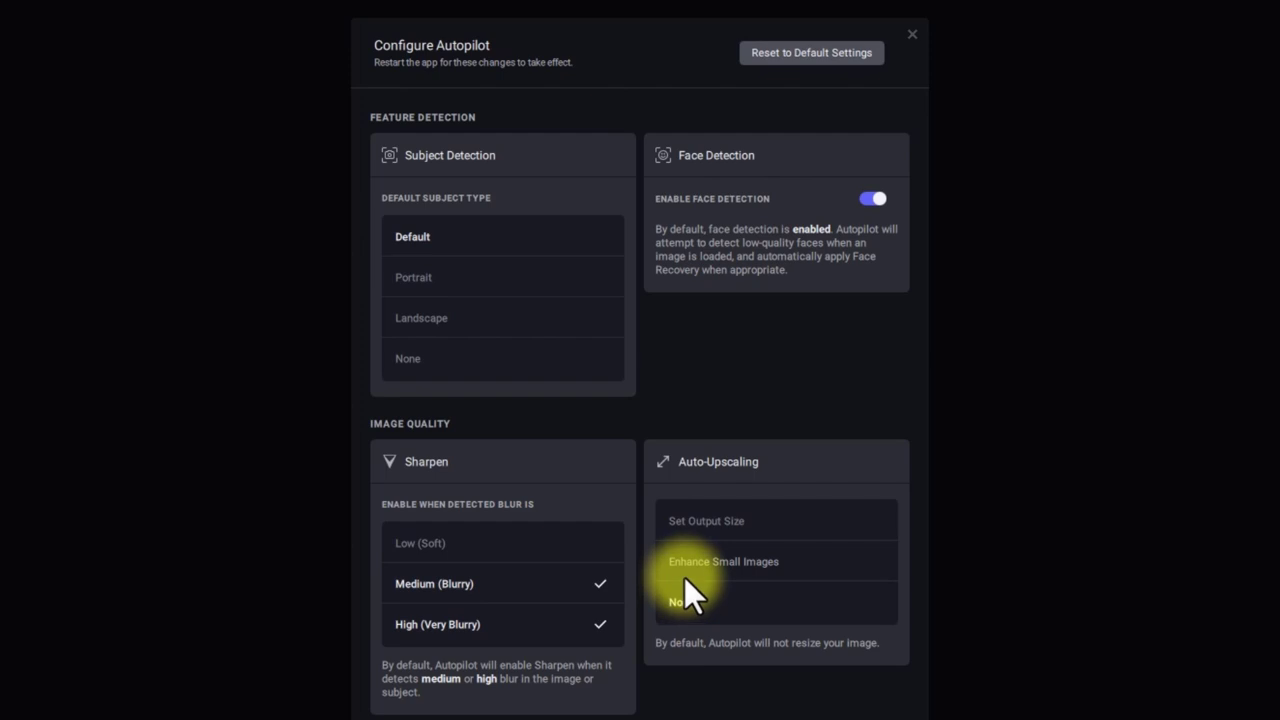
pyautogui.click(713, 521)
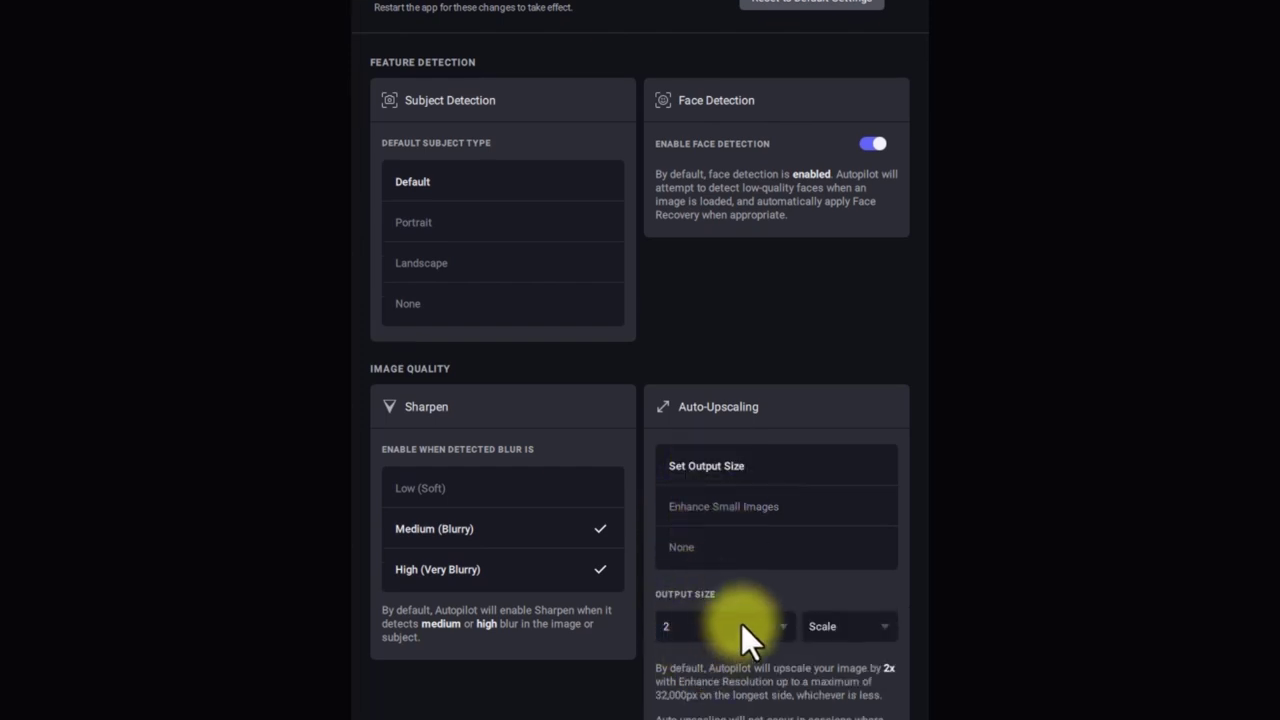
pyautogui.click(781, 624)
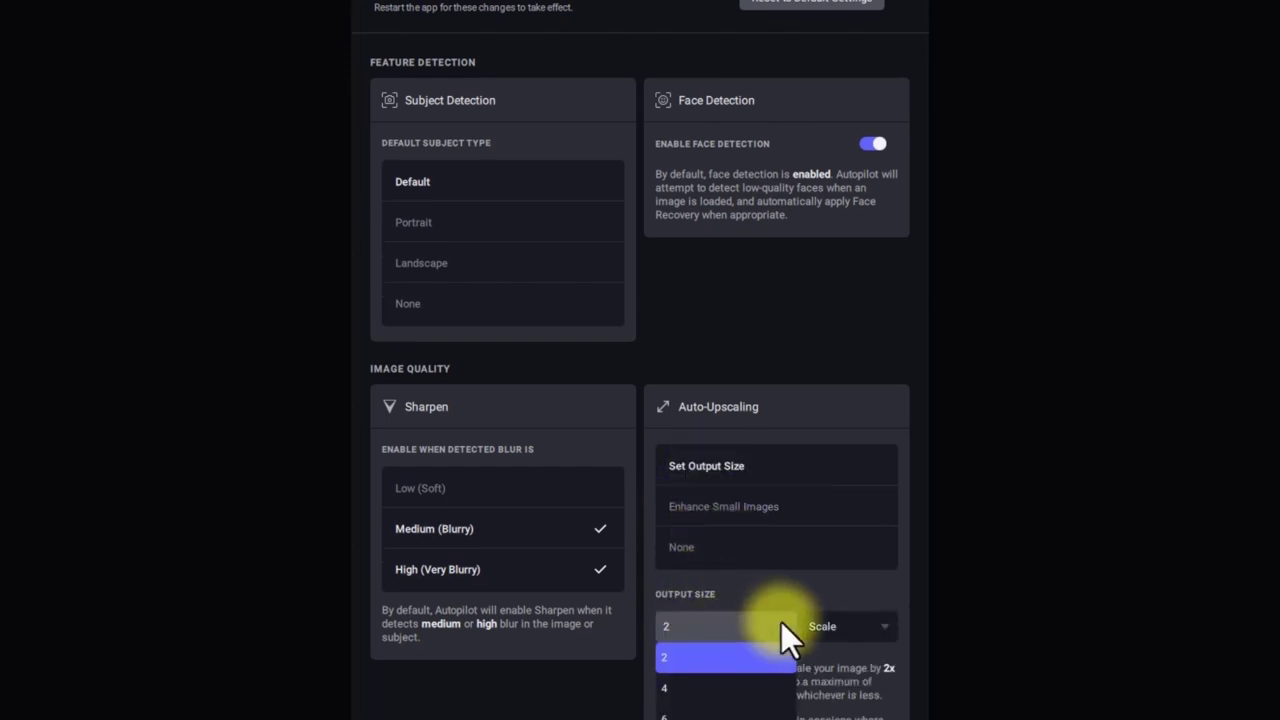
pyautogui.click(781, 622)
pyautogui.click(759, 508)
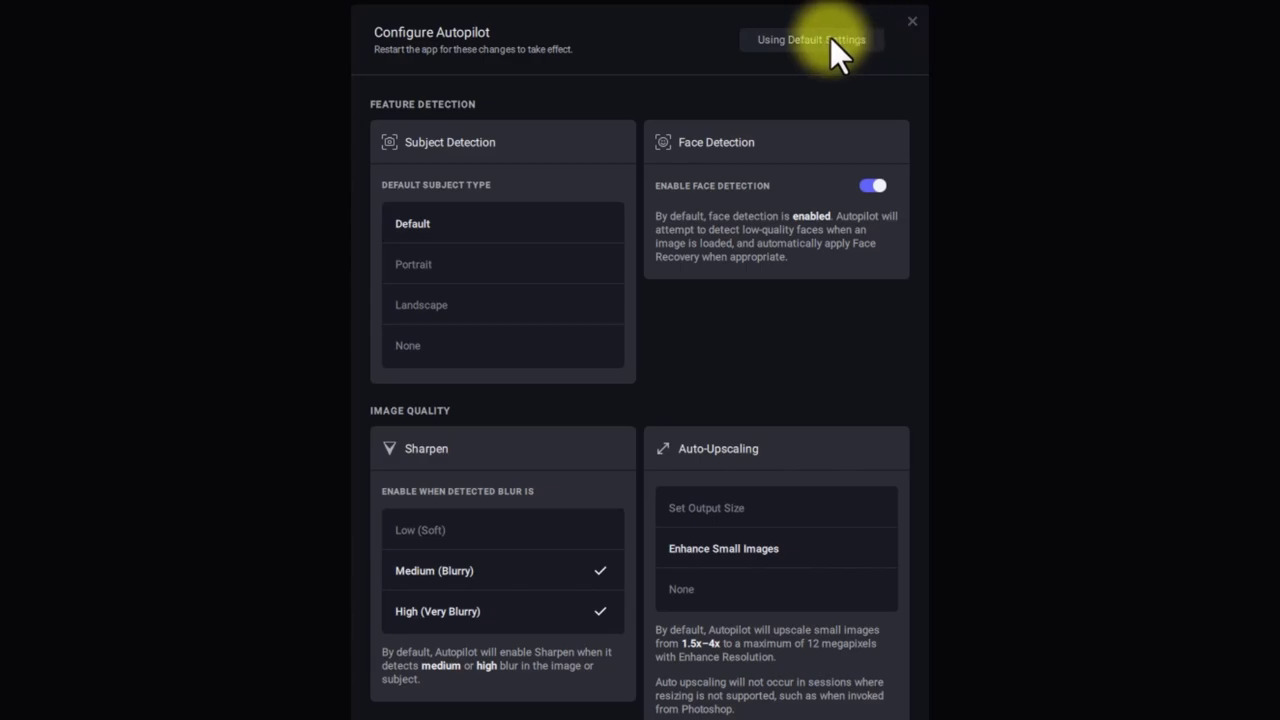
pyautogui.click(880, 72)
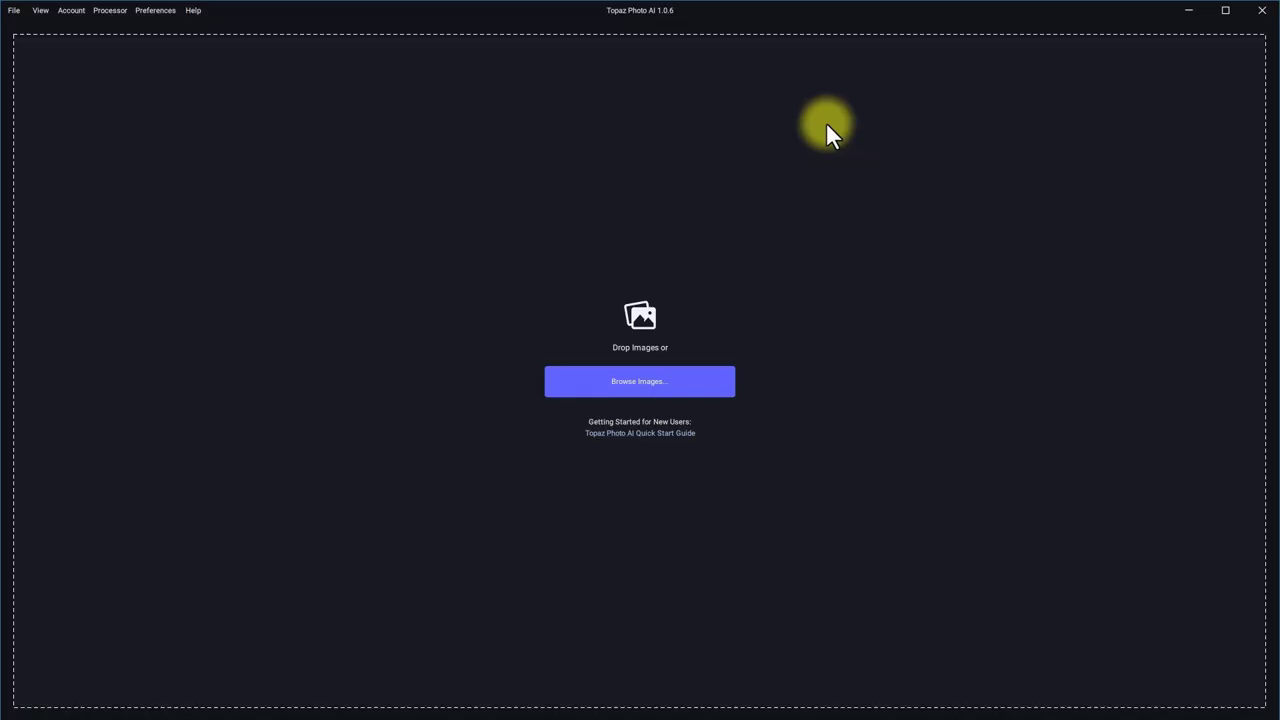
# Open the image 20171015_113848.dng from the Photo AI folder.
pyautogui.click(645, 384)
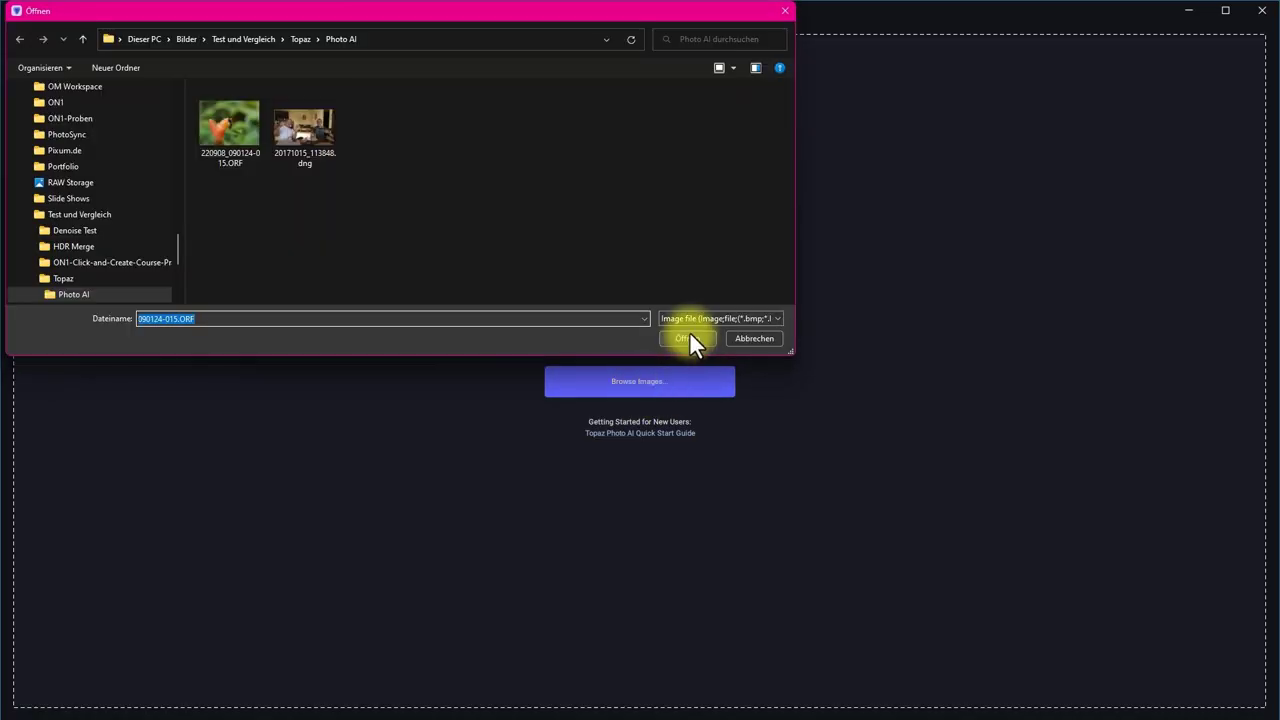
pyautogui.click(306, 140)
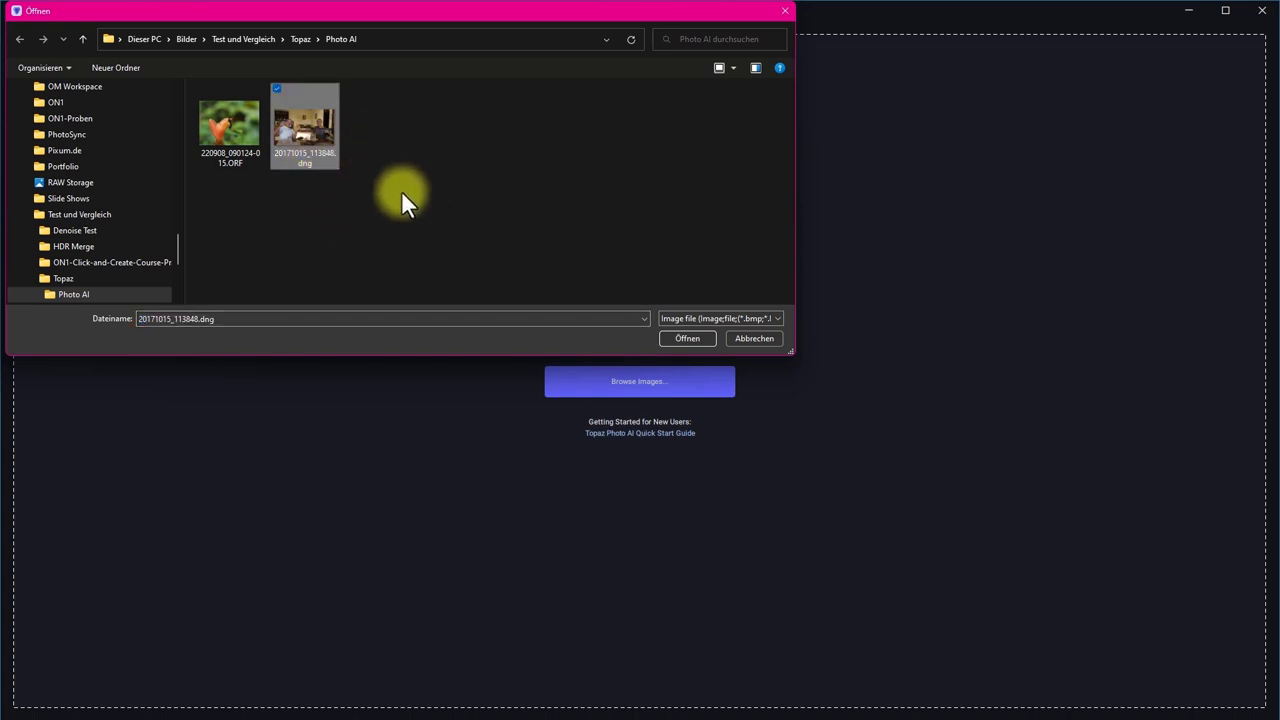
pyautogui.click(680, 340)
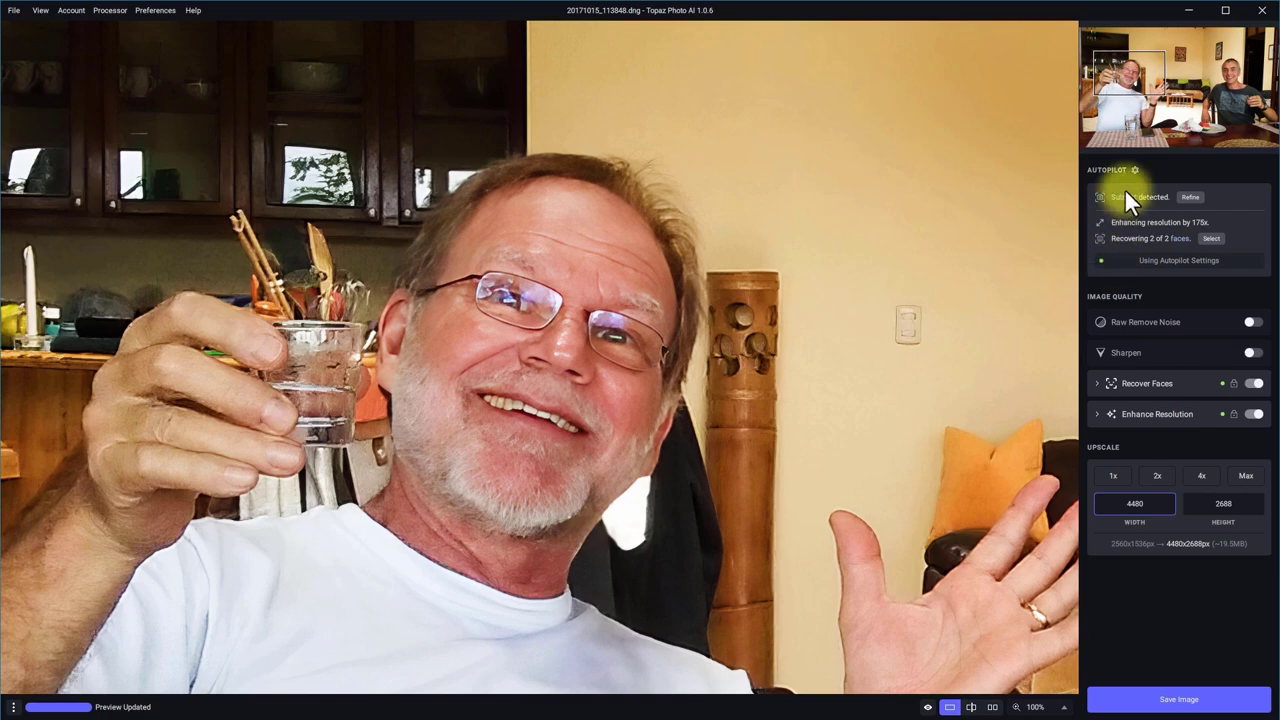
# Start refining the detected subject and set its type to Portrait.
pyautogui.moveTo(1121, 195)
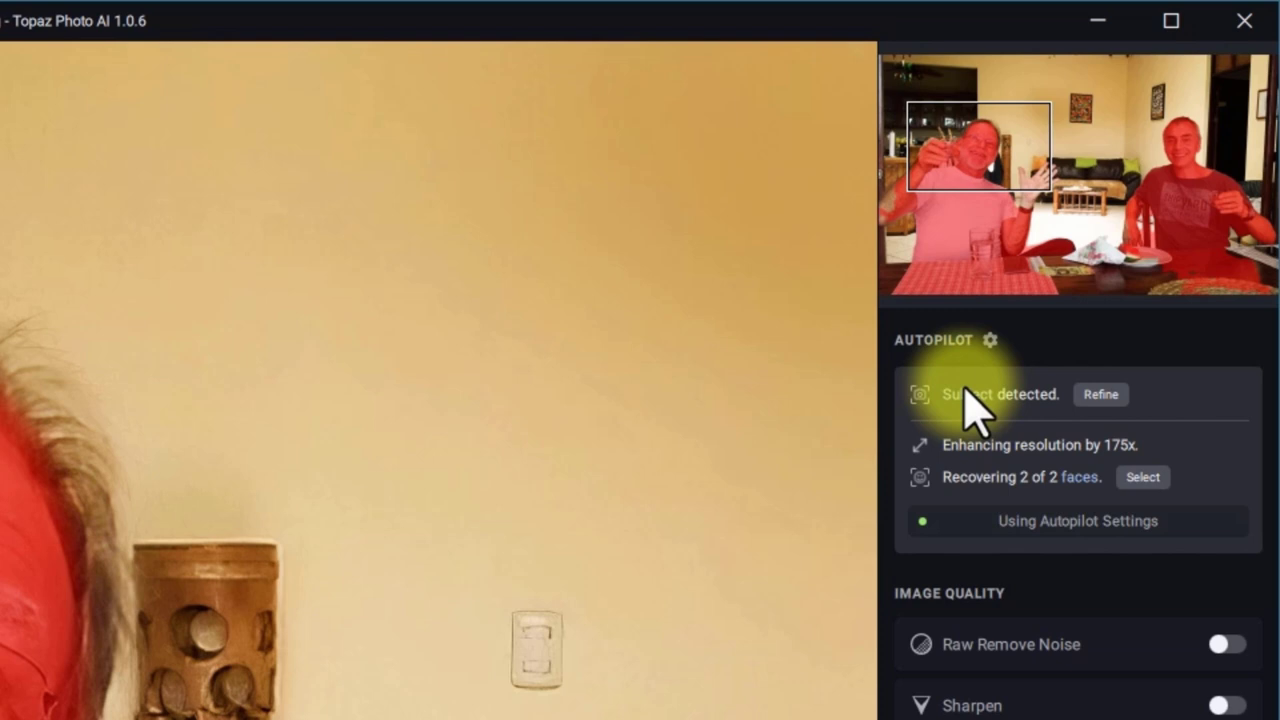
pyautogui.click(1092, 392)
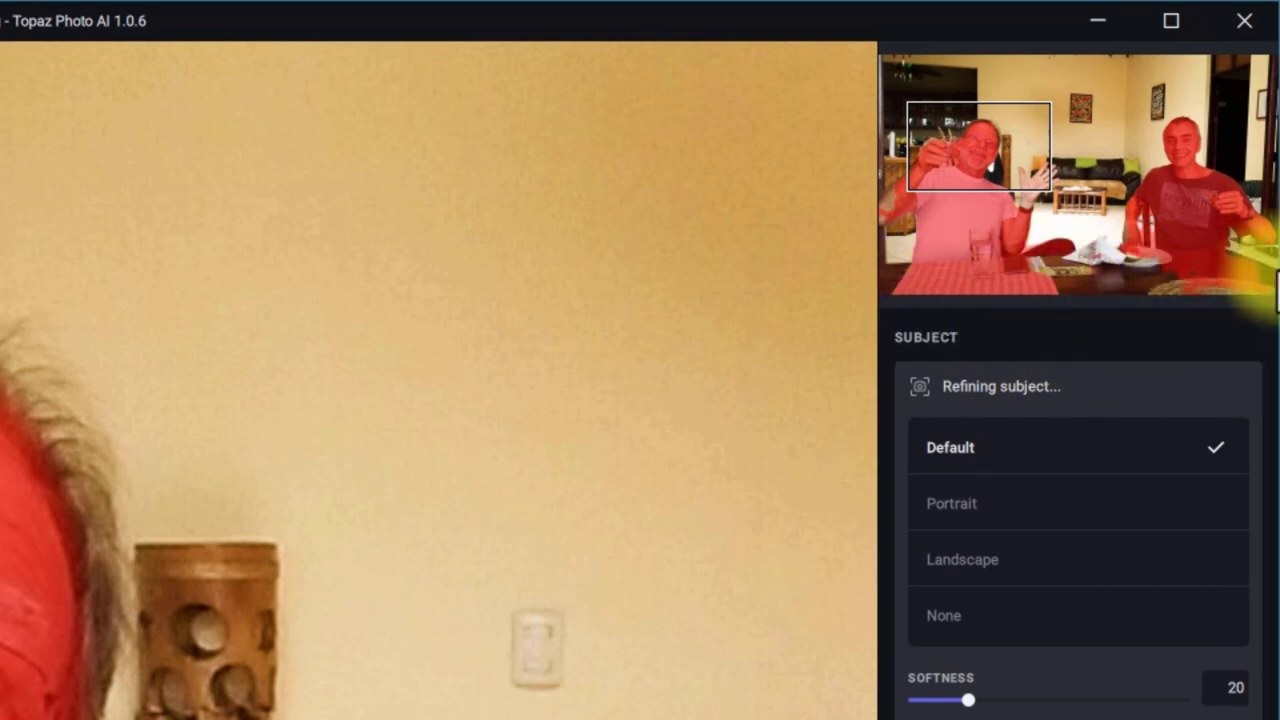
pyautogui.click(951, 507)
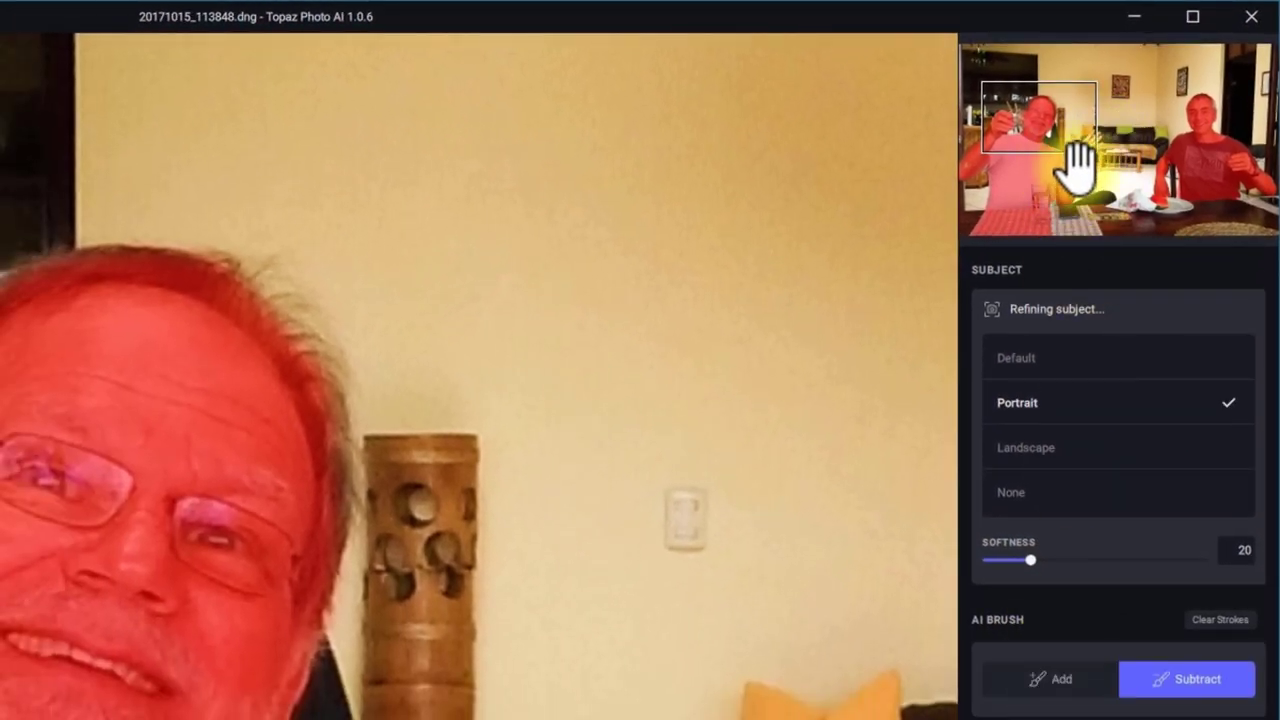
# Add the man's open raised hand to the subject mask with the AI brush, clearing the stray selection on the coffee table.
pyautogui.click(1063, 690)
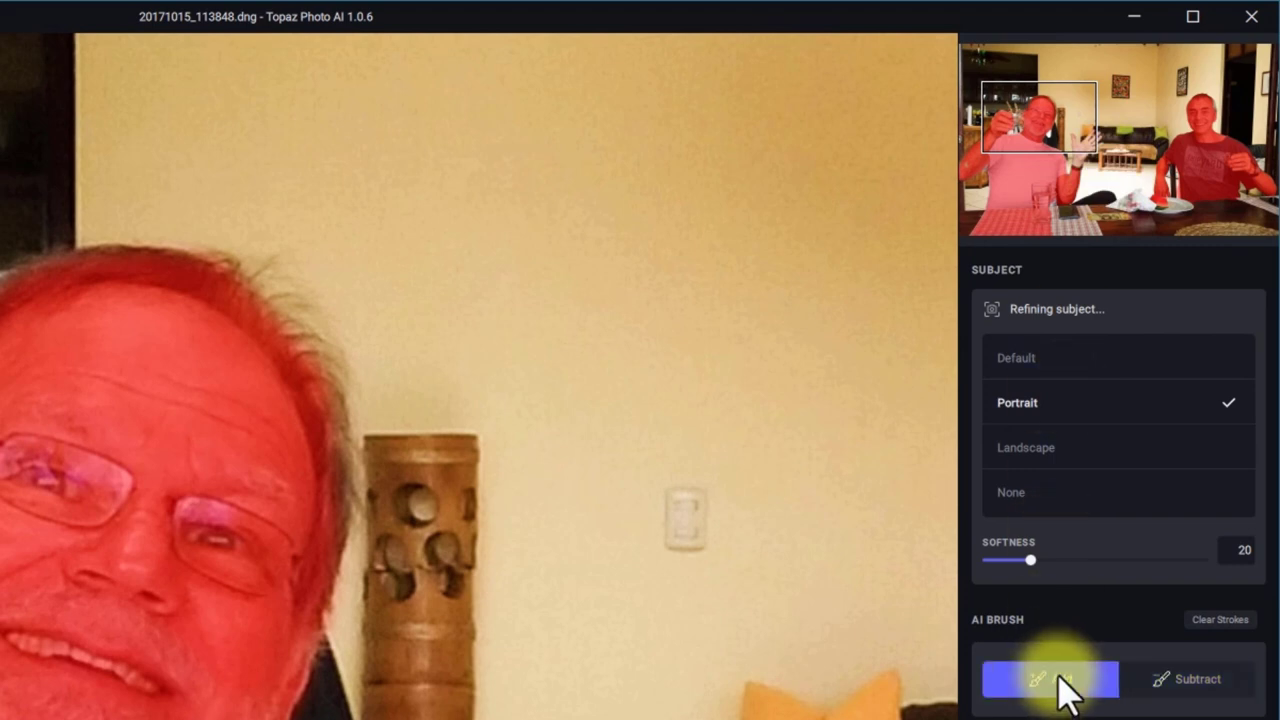
pyautogui.click(1065, 124)
pyautogui.moveTo(1065, 124); pyautogui.dragTo(1071, 147)
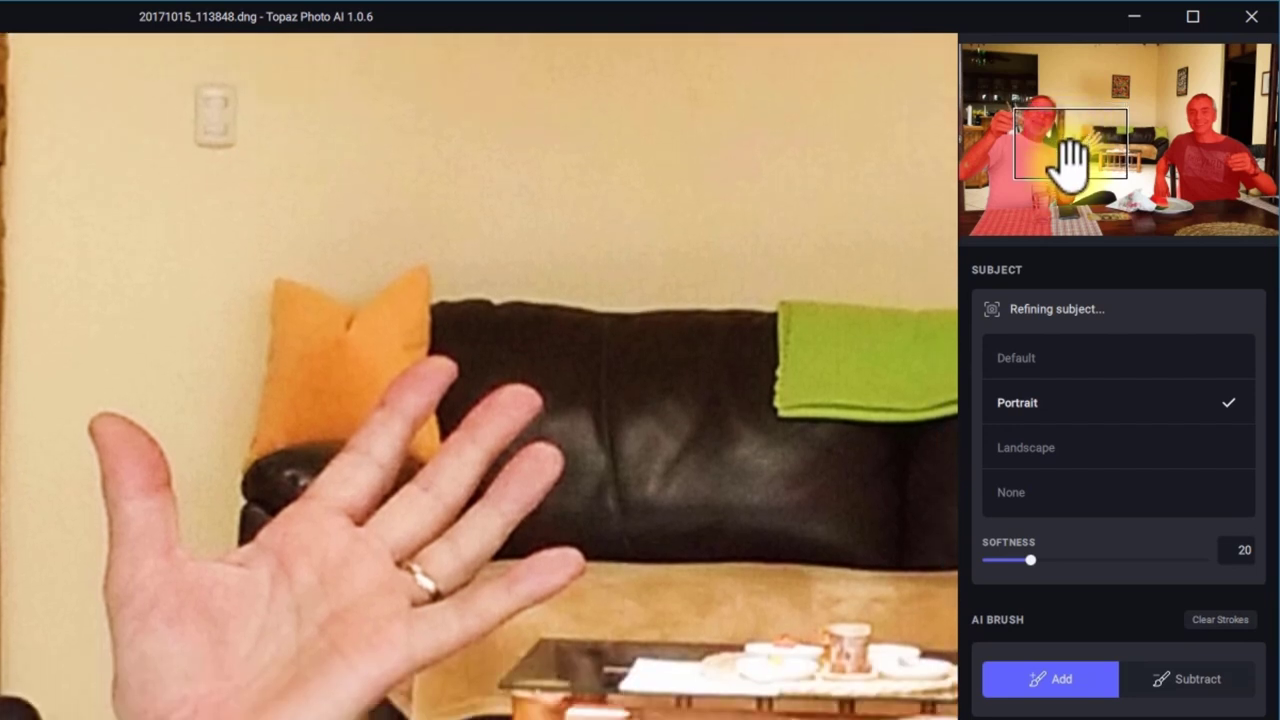
pyautogui.moveTo(794, 329)
pyautogui.mouseDown()
pyautogui.moveTo(723, 371)
pyautogui.moveTo(320, 494)
pyautogui.moveTo(442, 387)
pyautogui.mouseUp()
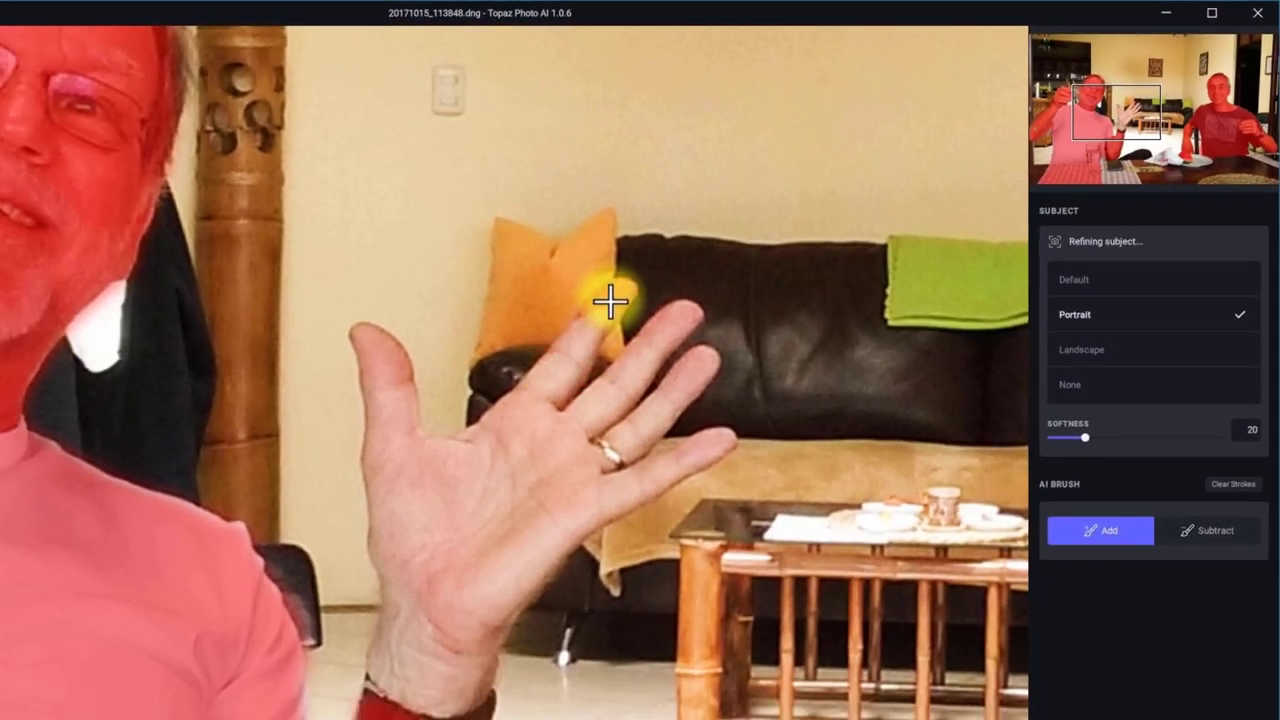
pyautogui.moveTo(609, 304)
pyautogui.mouseDown()
pyautogui.moveTo(430, 490)
pyautogui.moveTo(397, 468)
pyautogui.moveTo(397, 398)
pyautogui.moveTo(370, 357)
pyautogui.moveTo(371, 464)
pyautogui.moveTo(395, 572)
pyautogui.moveTo(394, 666)
pyautogui.mouseUp()
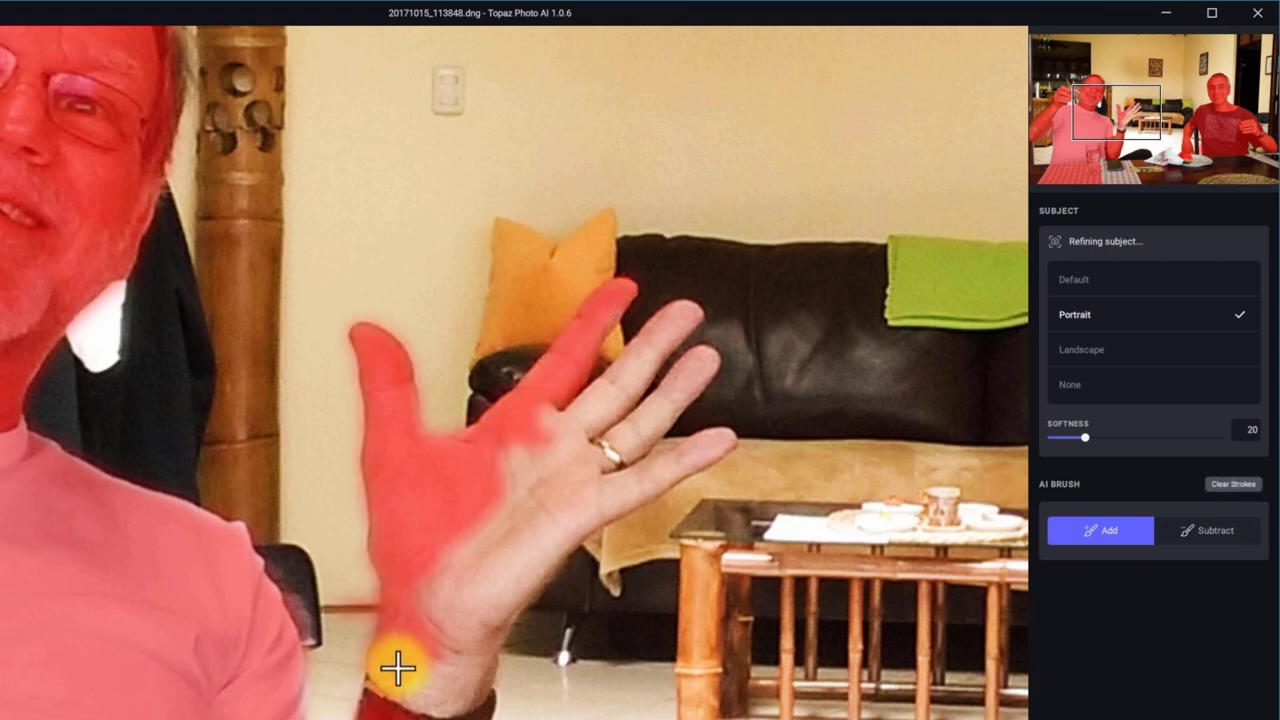
pyautogui.moveTo(669, 323)
pyautogui.mouseDown()
pyautogui.moveTo(615, 400)
pyautogui.moveTo(551, 452)
pyautogui.moveTo(633, 375)
pyautogui.moveTo(616, 373)
pyautogui.moveTo(645, 386)
pyautogui.moveTo(699, 363)
pyautogui.moveTo(594, 465)
pyautogui.moveTo(572, 505)
pyautogui.moveTo(715, 451)
pyautogui.moveTo(612, 488)
pyautogui.moveTo(549, 544)
pyautogui.moveTo(479, 668)
pyautogui.mouseUp()
pyautogui.moveTo(403, 715)
pyautogui.mouseDown()
pyautogui.moveTo(455, 691)
pyautogui.moveTo(461, 652)
pyautogui.moveTo(400, 699)
pyautogui.moveTo(468, 597)
pyautogui.moveTo(441, 652)
pyautogui.moveTo(531, 474)
pyautogui.moveTo(420, 595)
pyautogui.moveTo(462, 552)
pyautogui.moveTo(504, 452)
pyautogui.moveTo(587, 515)
pyautogui.moveTo(552, 551)
pyautogui.moveTo(578, 504)
pyautogui.moveTo(511, 452)
pyautogui.mouseUp()
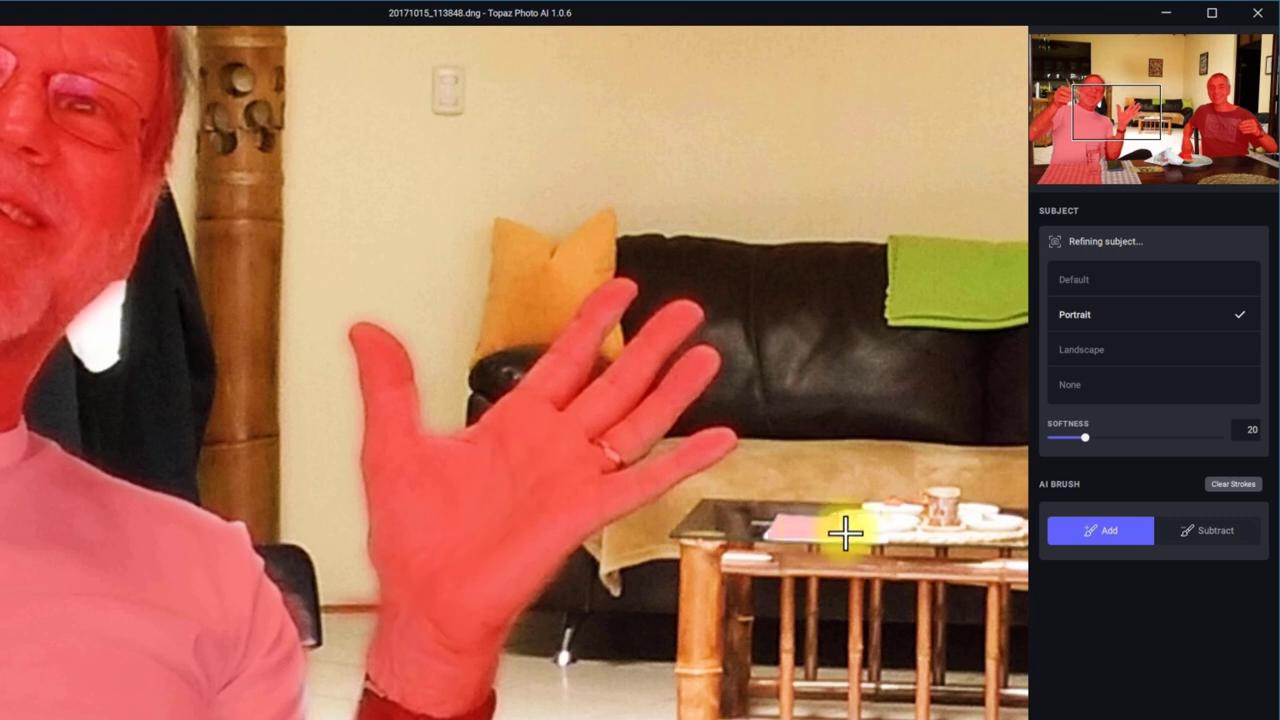
pyautogui.click(1222, 530)
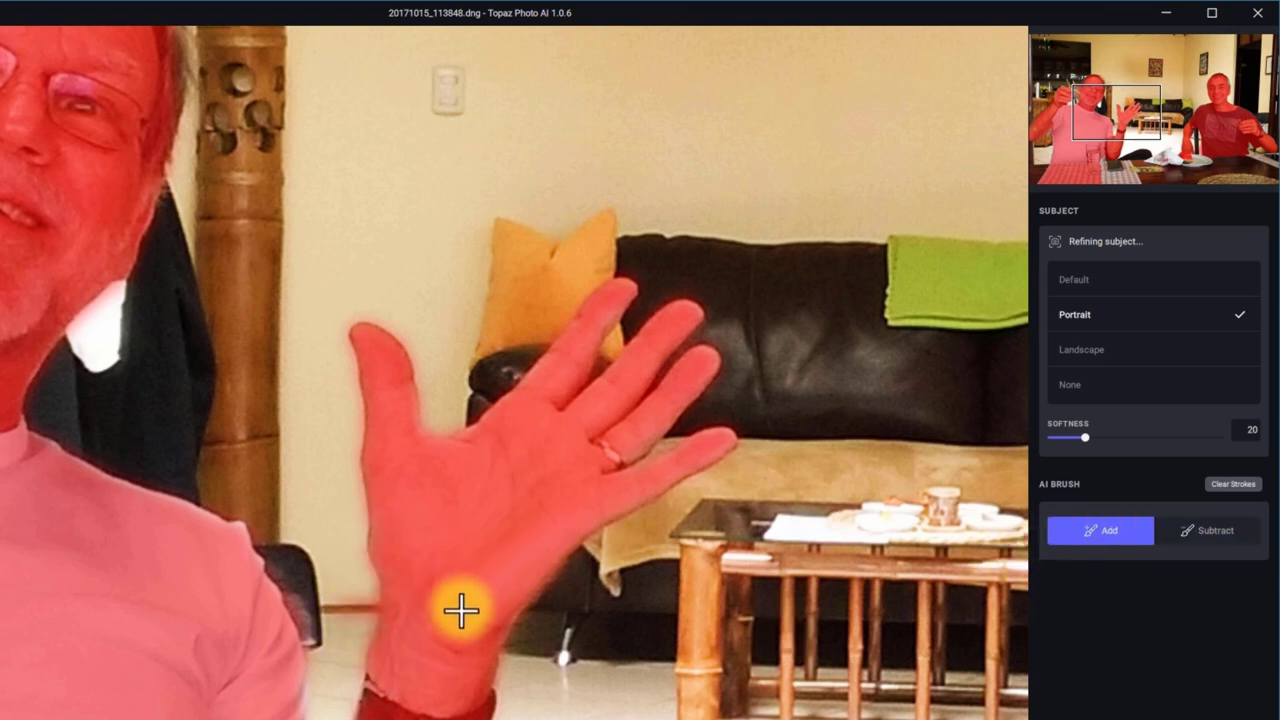
# Add the small drinking glass in the man's other hand to the subject mask with the AI brush.
pyautogui.moveTo(1113, 120); pyautogui.dragTo(1077, 102)
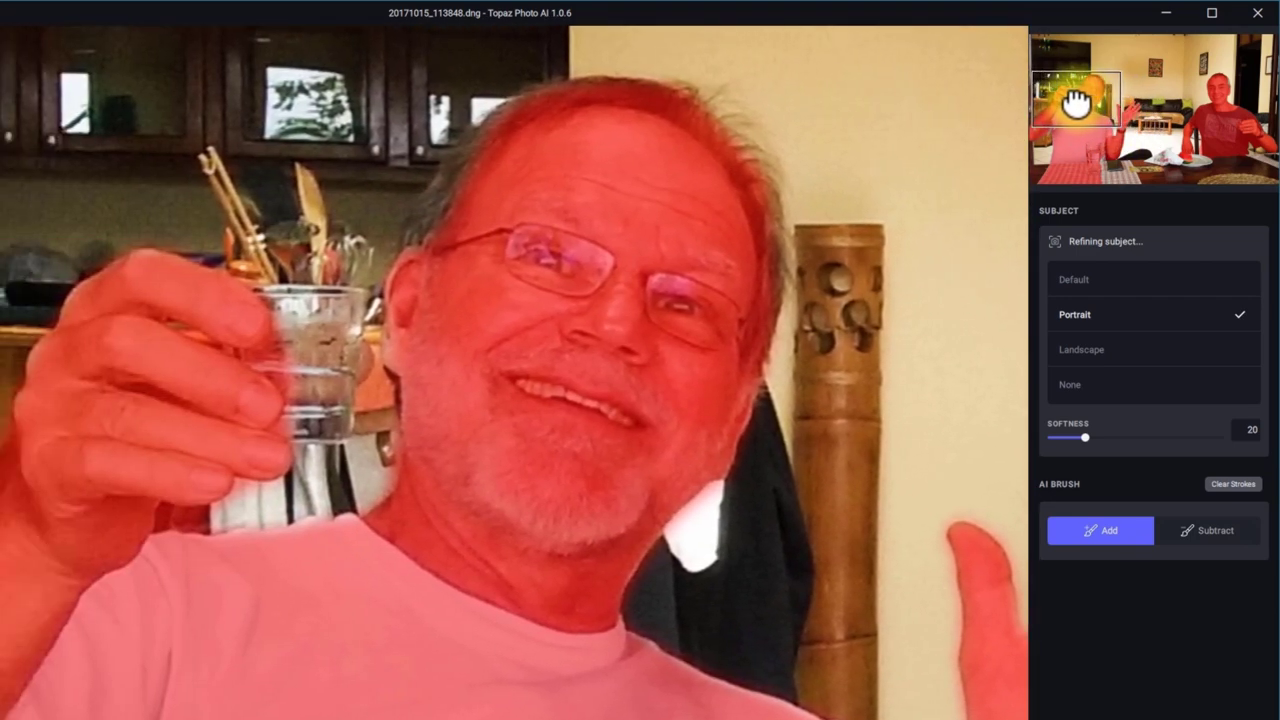
pyautogui.click(1170, 530)
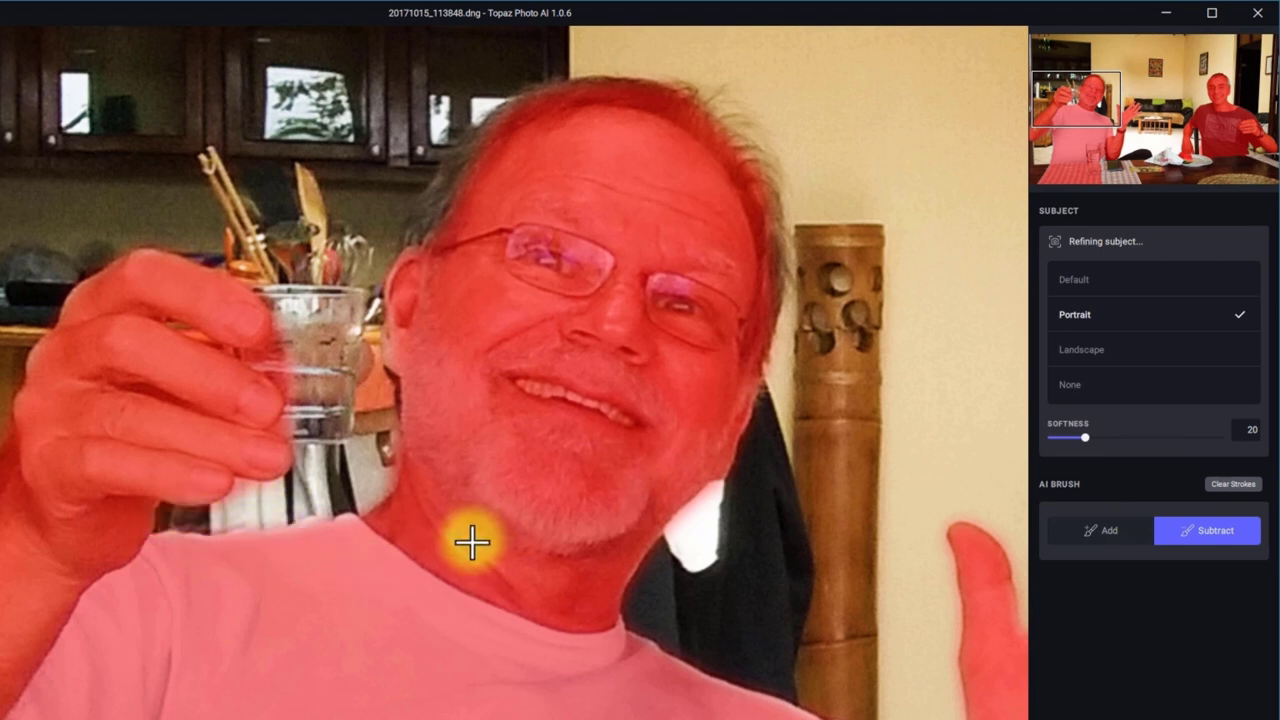
pyautogui.click(1070, 531)
pyautogui.moveTo(254, 297)
pyautogui.mouseDown()
pyautogui.moveTo(323, 301)
pyautogui.moveTo(327, 323)
pyautogui.moveTo(325, 421)
pyautogui.moveTo(274, 415)
pyautogui.moveTo(317, 401)
pyautogui.moveTo(309, 348)
pyautogui.moveTo(281, 330)
pyautogui.moveTo(306, 315)
pyautogui.moveTo(296, 334)
pyautogui.moveTo(673, 377)
pyautogui.moveTo(678, 346)
pyautogui.moveTo(1010, 108)
pyautogui.mouseUp()
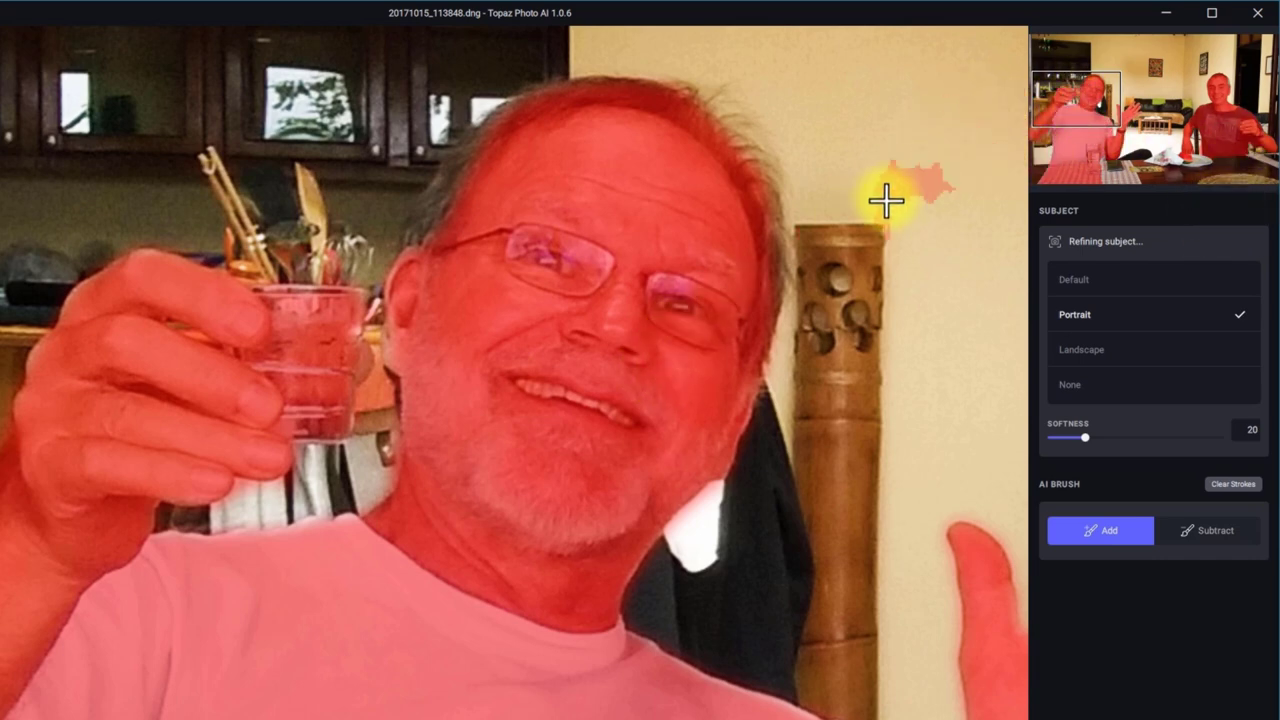
# Subtract the dark gap between the man's torso and his bent forearm from the subject mask.
pyautogui.moveTo(1080, 90); pyautogui.dragTo(1121, 190)
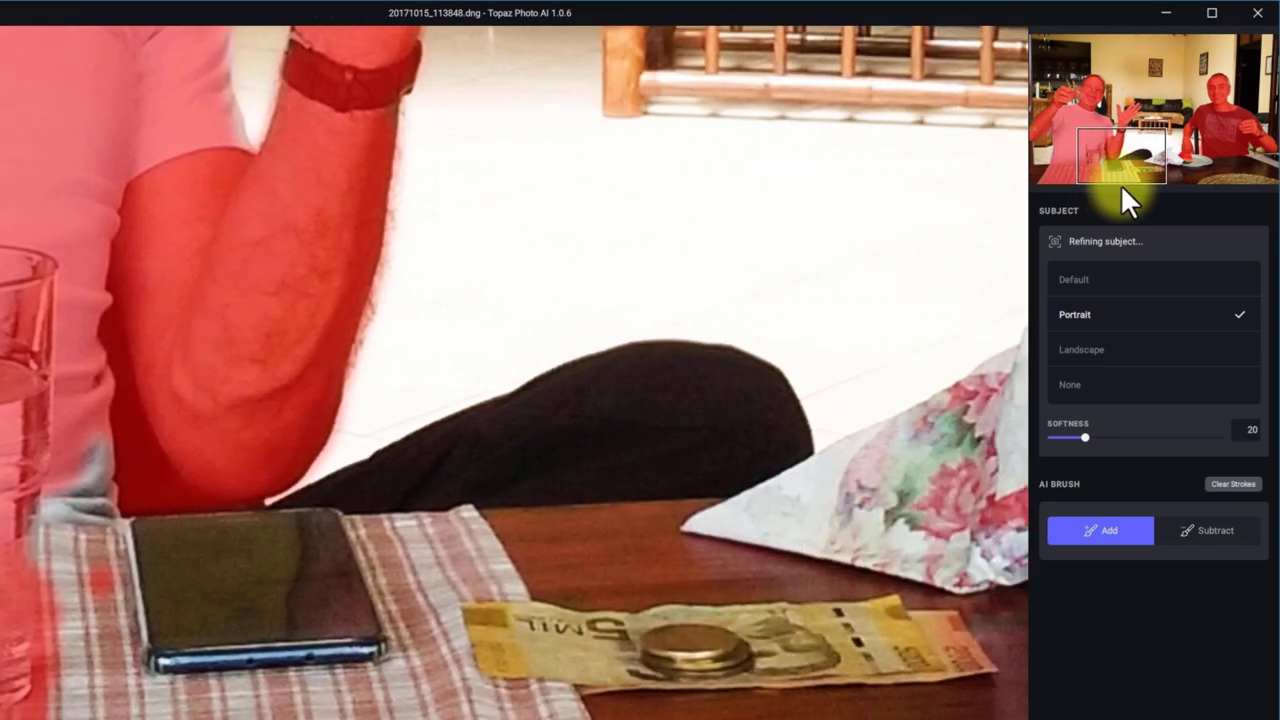
pyautogui.click(1206, 529)
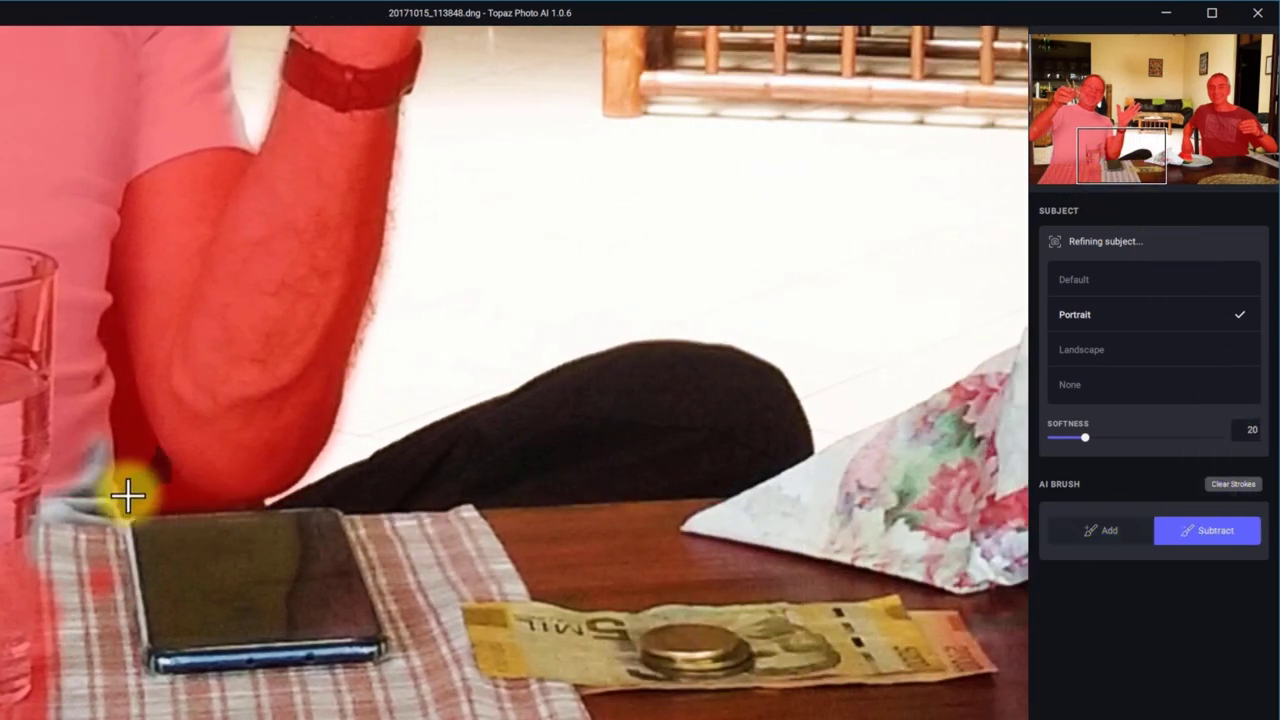
pyautogui.moveTo(149, 506)
pyautogui.mouseDown()
pyautogui.moveTo(181, 510)
pyautogui.moveTo(160, 500)
pyautogui.moveTo(137, 454)
pyautogui.moveTo(104, 332)
pyautogui.mouseUp()
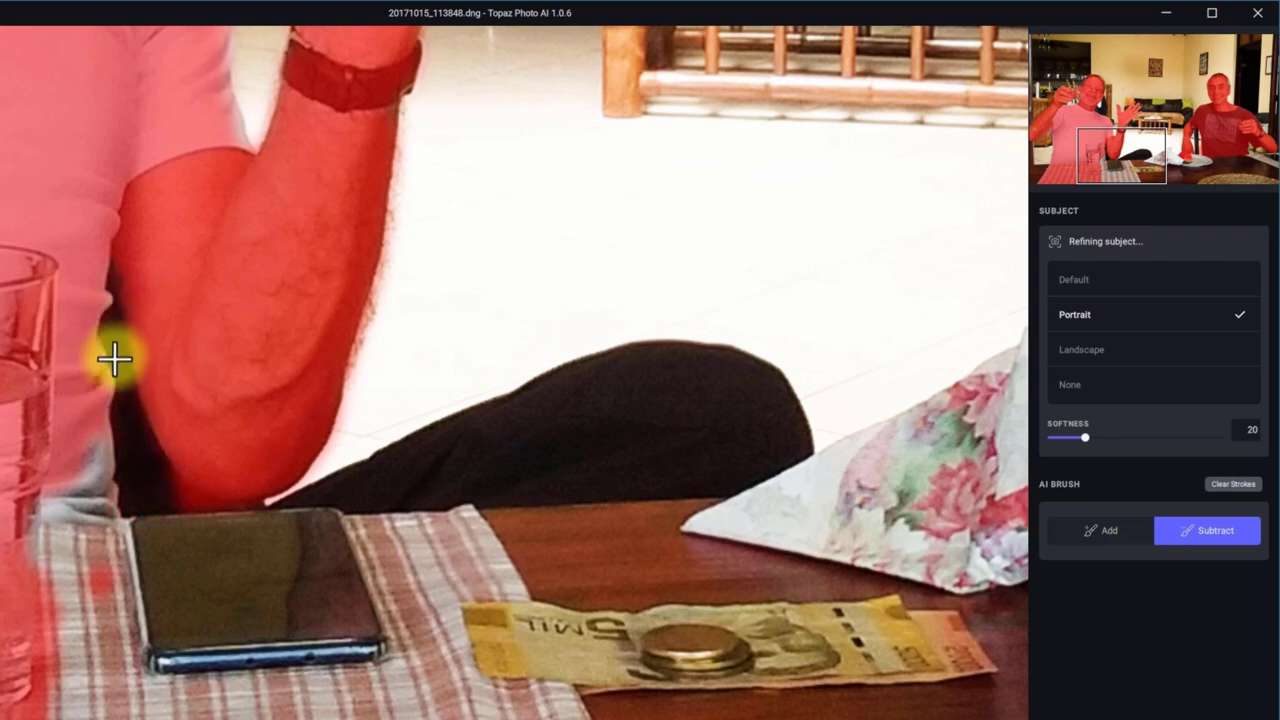
# Subtract the watermelon slice and the background gaps around the chair post beside the second man from the mask, and apply the refined subject.
pyautogui.moveTo(1122, 165)
pyautogui.mouseDown()
pyautogui.moveTo(1214, 166)
pyautogui.moveTo(1171, 163)
pyautogui.moveTo(1190, 163)
pyautogui.mouseUp()
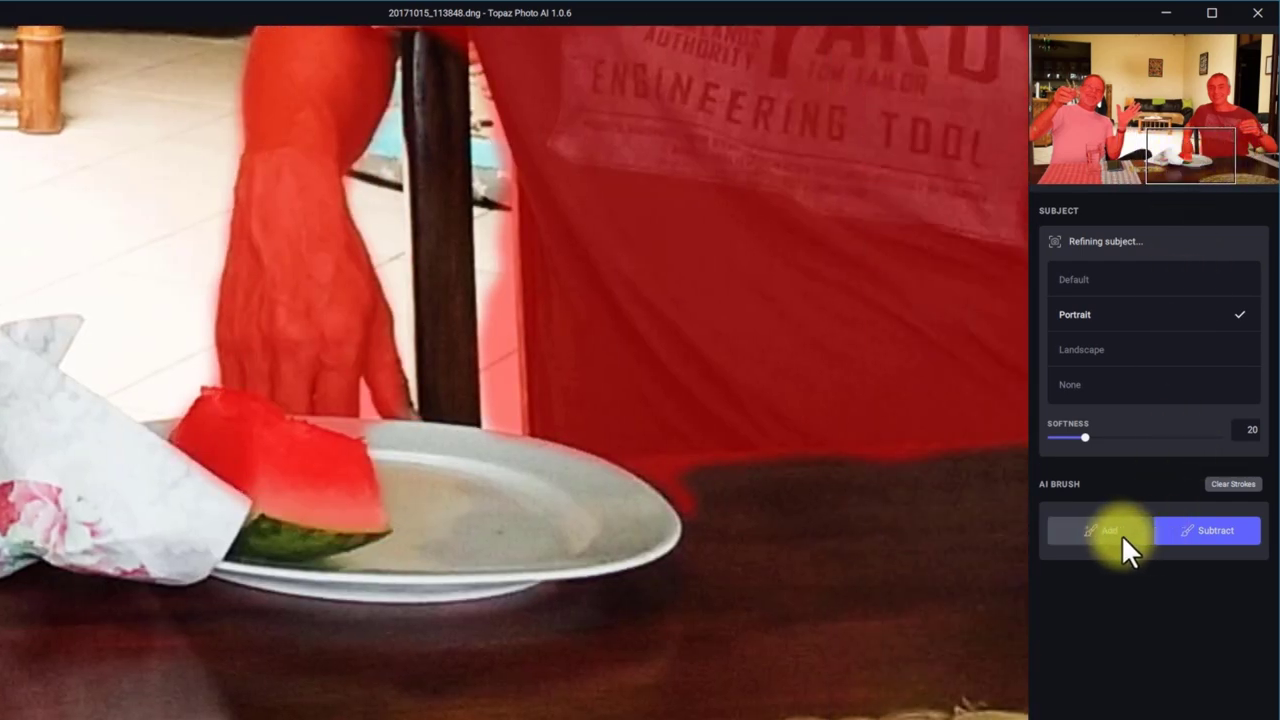
pyautogui.moveTo(202, 403)
pyautogui.mouseDown()
pyautogui.moveTo(365, 480)
pyautogui.moveTo(276, 481)
pyautogui.moveTo(329, 510)
pyautogui.moveTo(393, 518)
pyautogui.moveTo(272, 522)
pyautogui.moveTo(229, 478)
pyautogui.moveTo(216, 494)
pyautogui.moveTo(193, 479)
pyautogui.moveTo(289, 514)
pyautogui.mouseUp()
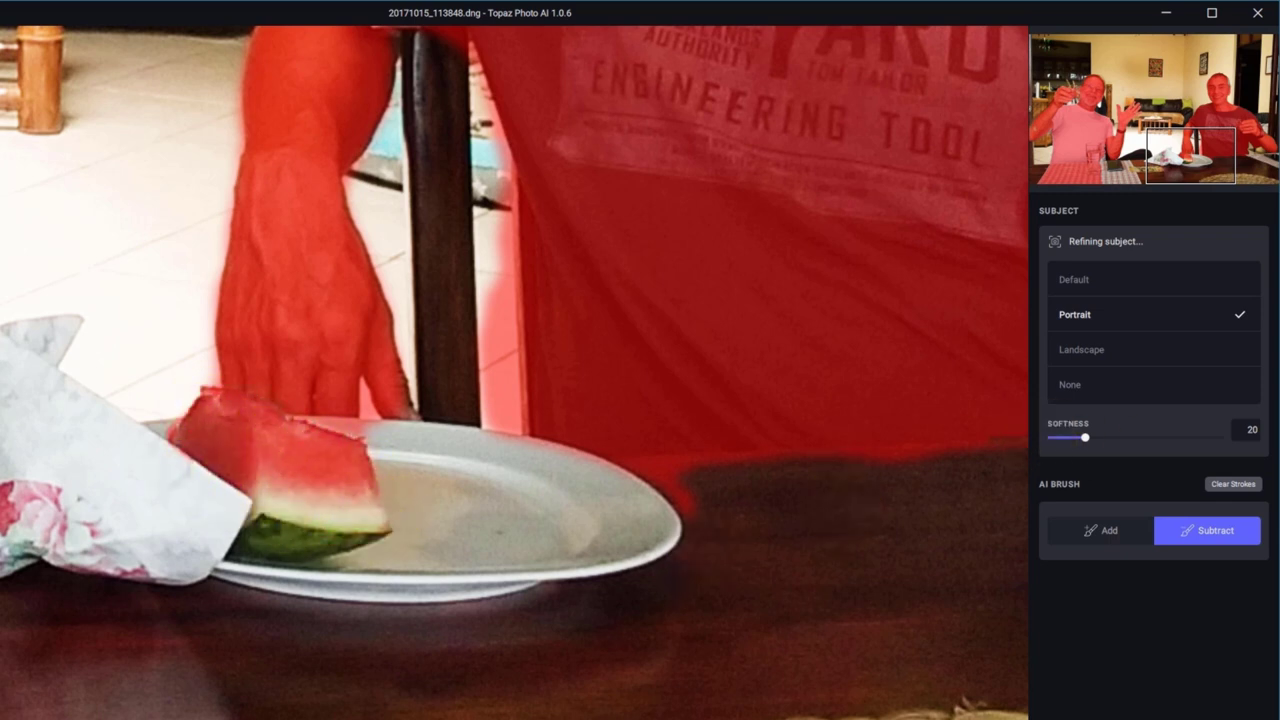
pyautogui.moveTo(1177, 138); pyautogui.dragTo(1180, 125)
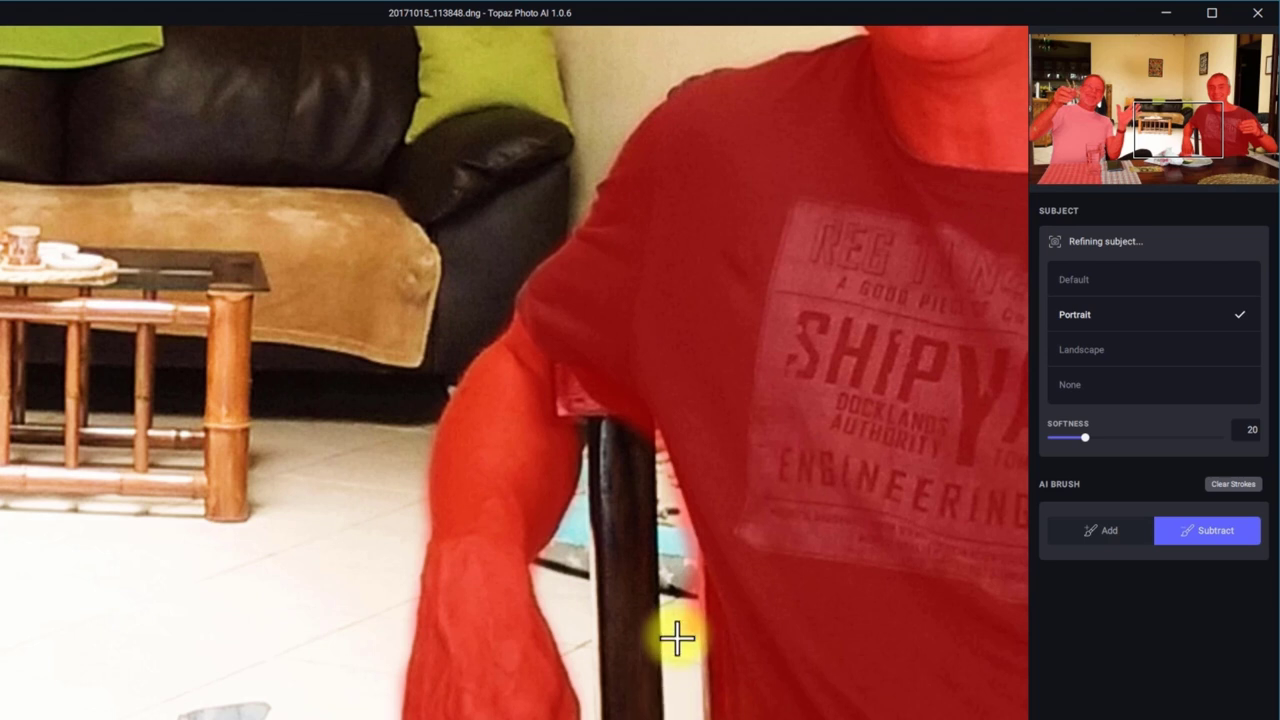
pyautogui.moveTo(683, 622)
pyautogui.mouseDown()
pyautogui.moveTo(678, 577)
pyautogui.moveTo(685, 596)
pyautogui.moveTo(694, 506)
pyautogui.mouseUp()
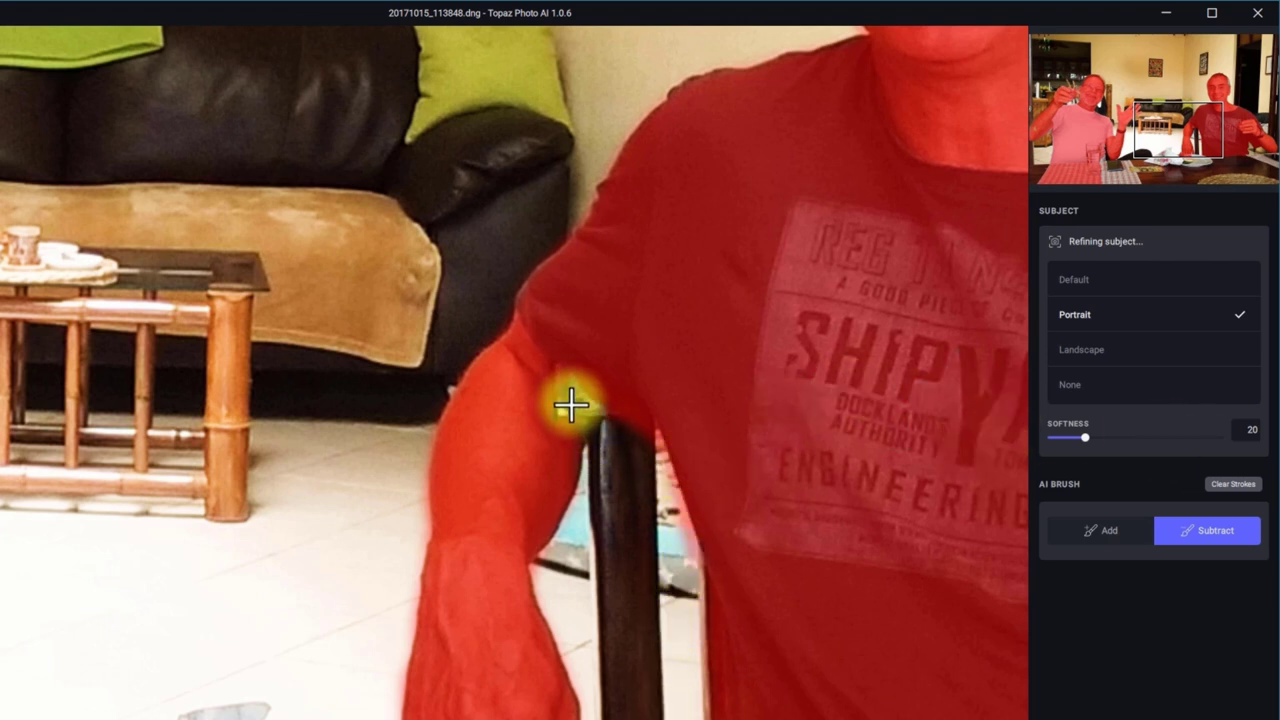
pyautogui.moveTo(571, 404); pyautogui.dragTo(643, 529)
pyautogui.moveTo(1171, 137); pyautogui.dragTo(1269, 117)
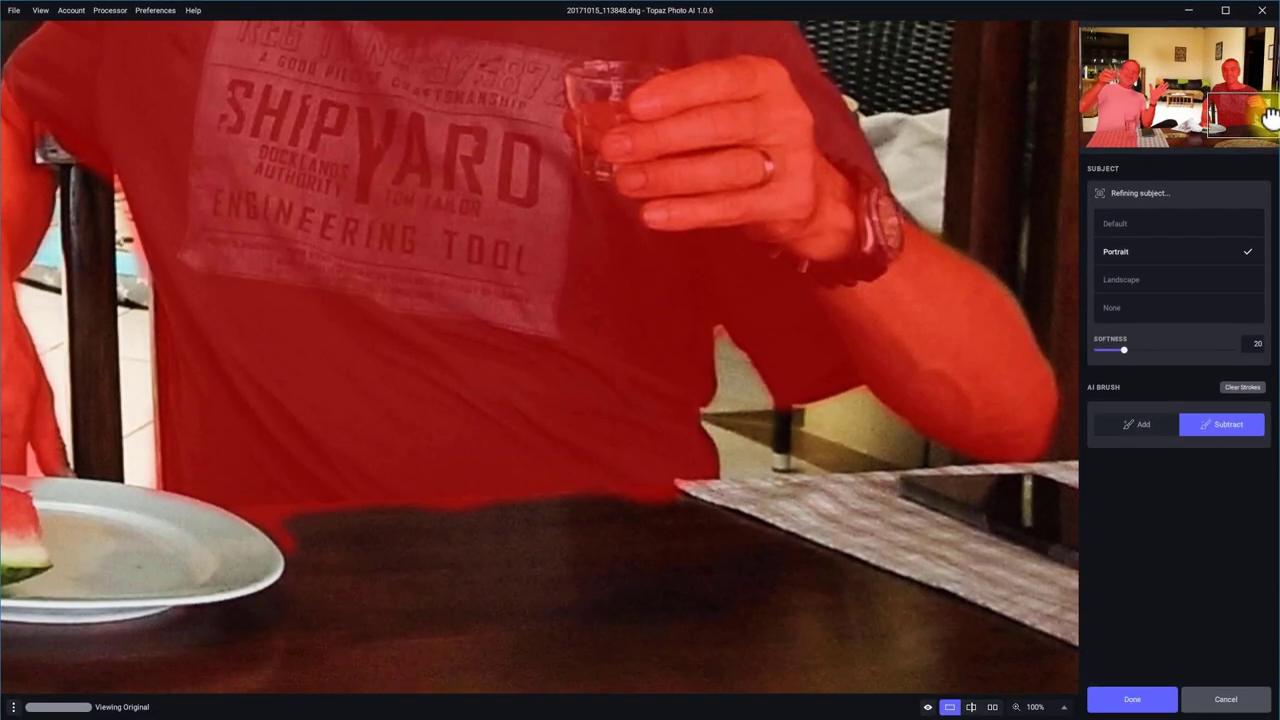
pyautogui.click(1133, 700)
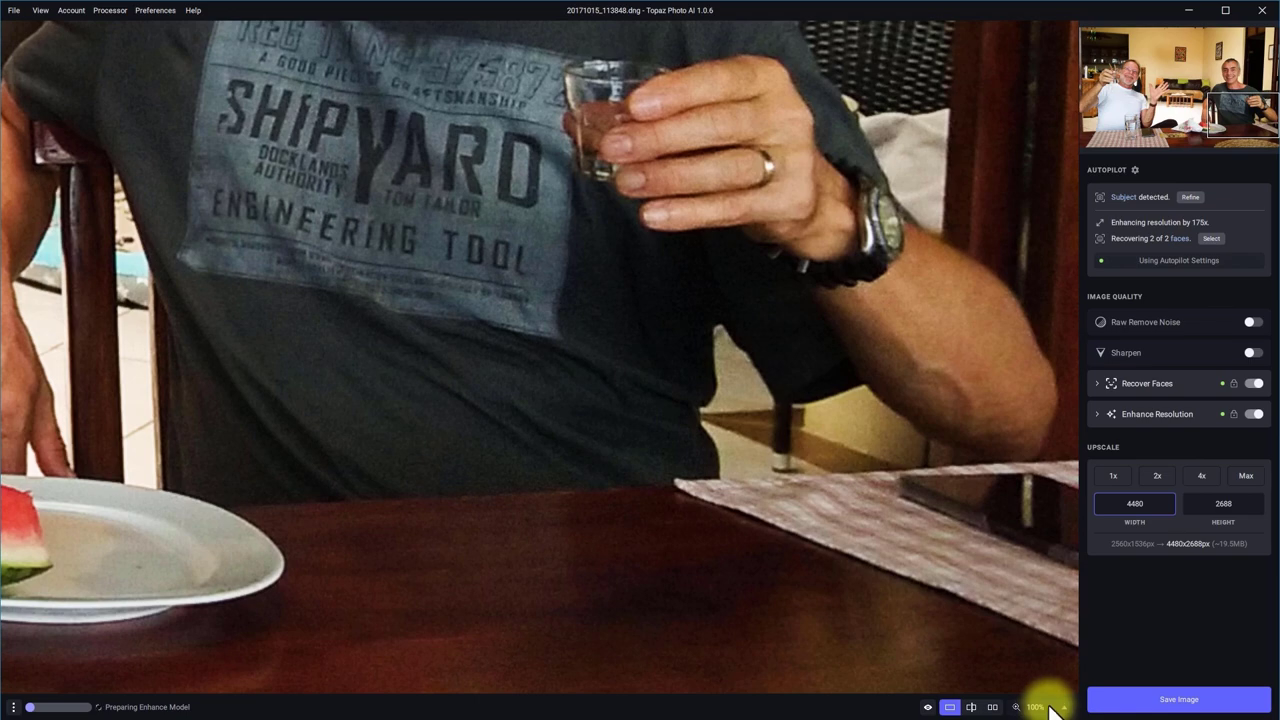
# Compare the bearded man's face before and after enhancement by sweeping the split view divider across it.
pyautogui.moveTo(1240, 110); pyautogui.dragTo(1124, 80)
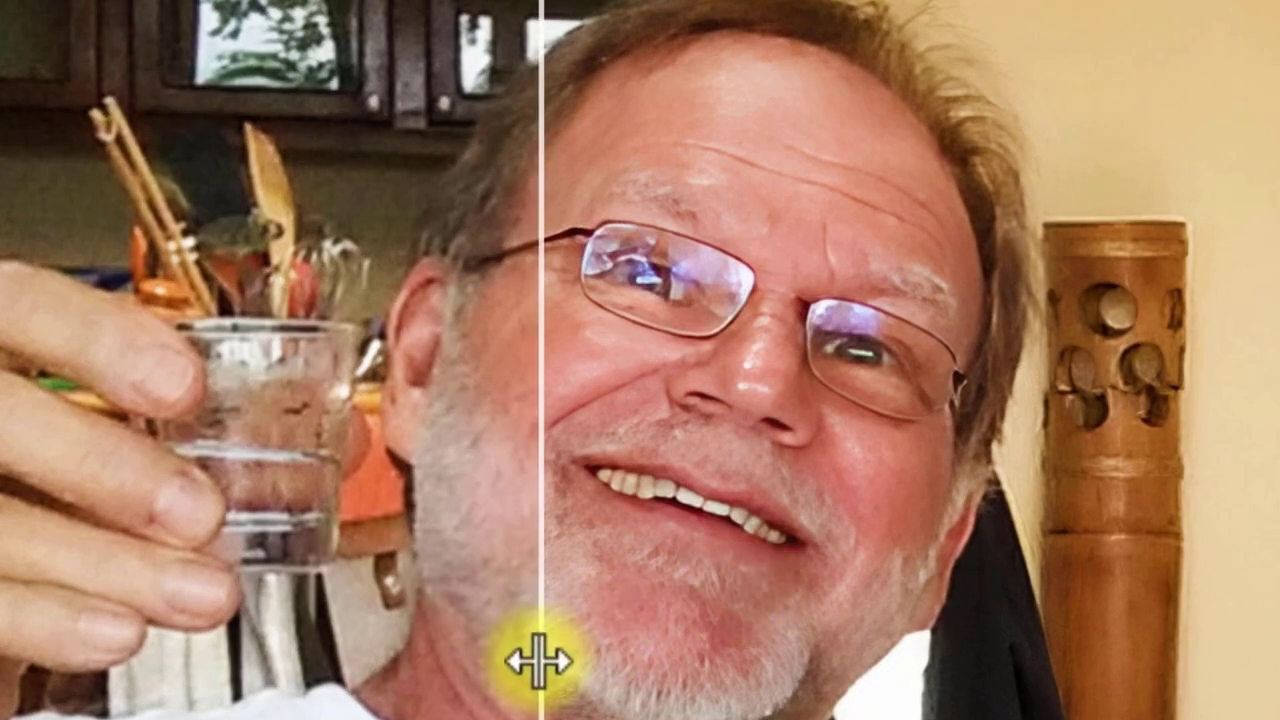
pyautogui.moveTo(541, 662); pyautogui.dragTo(1047, 614)
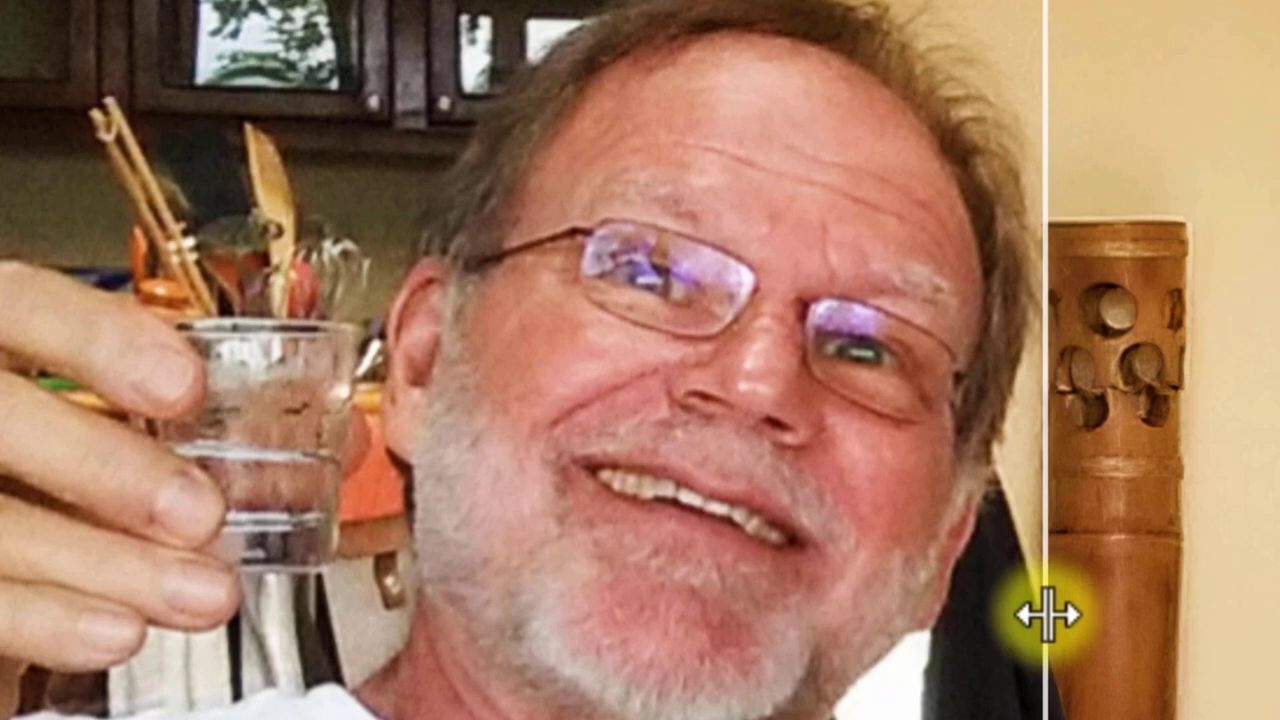
pyautogui.moveTo(1047, 614); pyautogui.dragTo(0, 542)
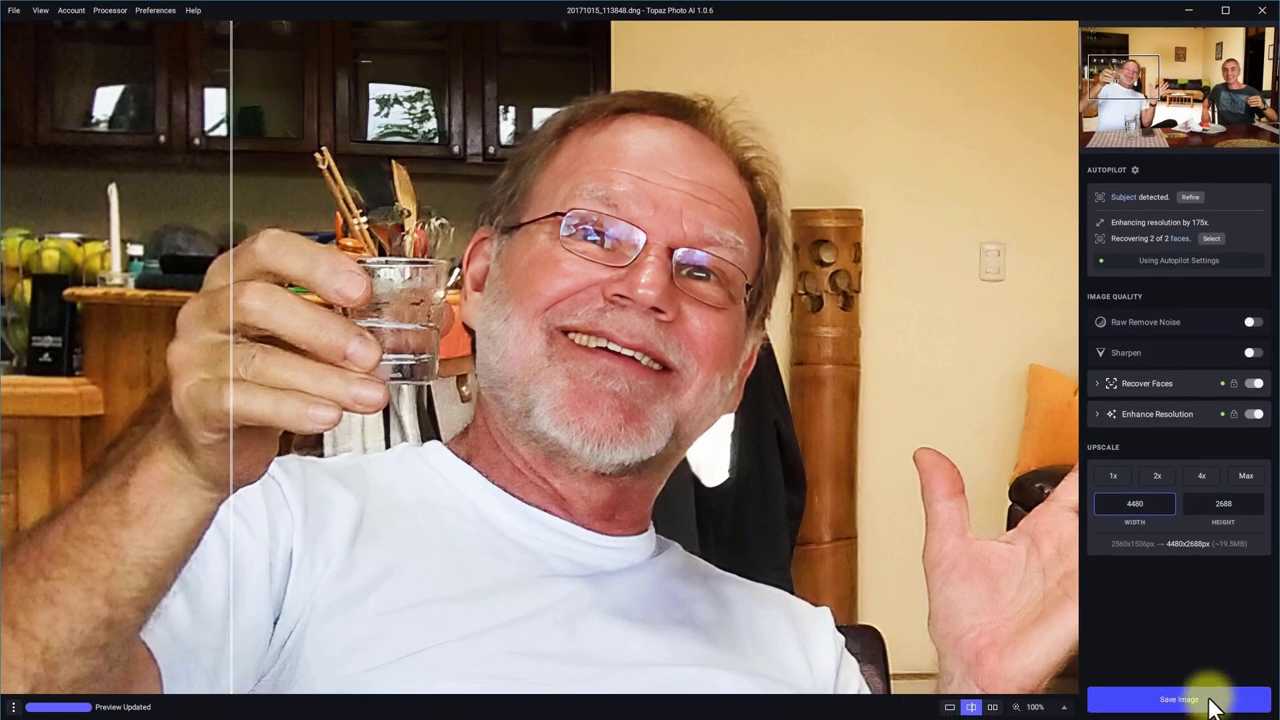
# Open the export settings for the enhanced photo and choose Original Folder as the save location.
pyautogui.click(1211, 702)
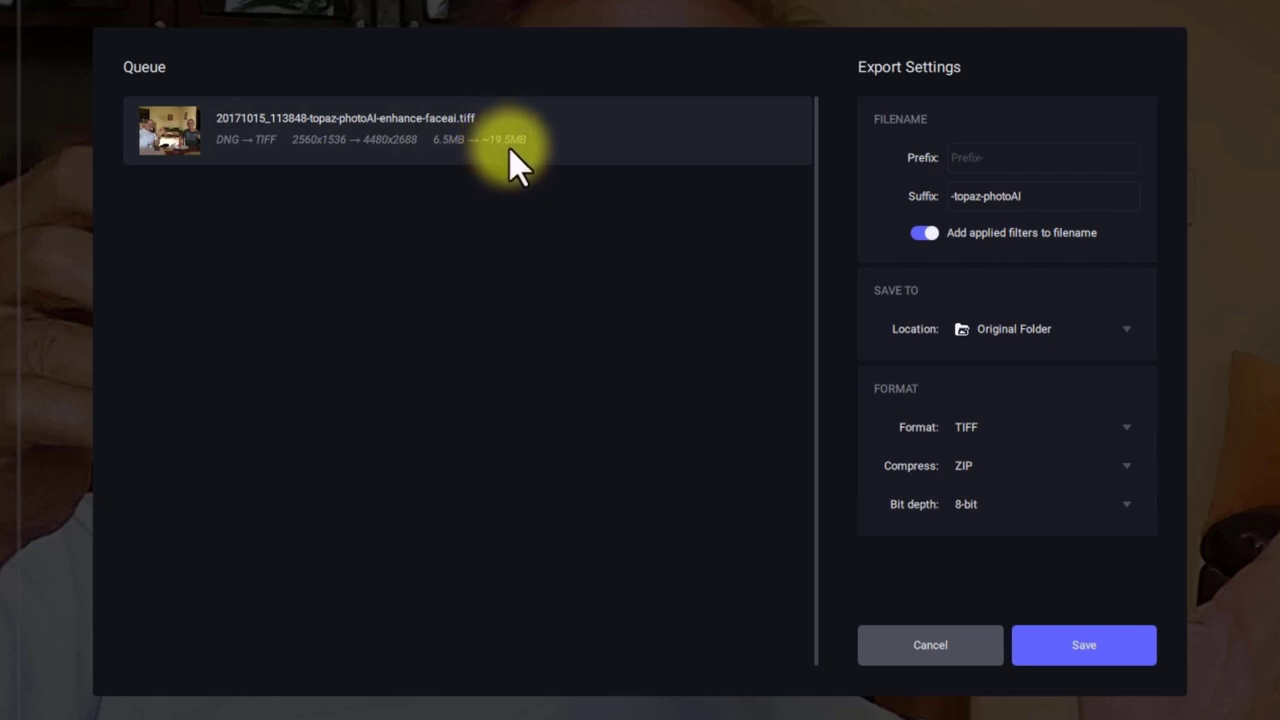
pyautogui.click(1133, 333)
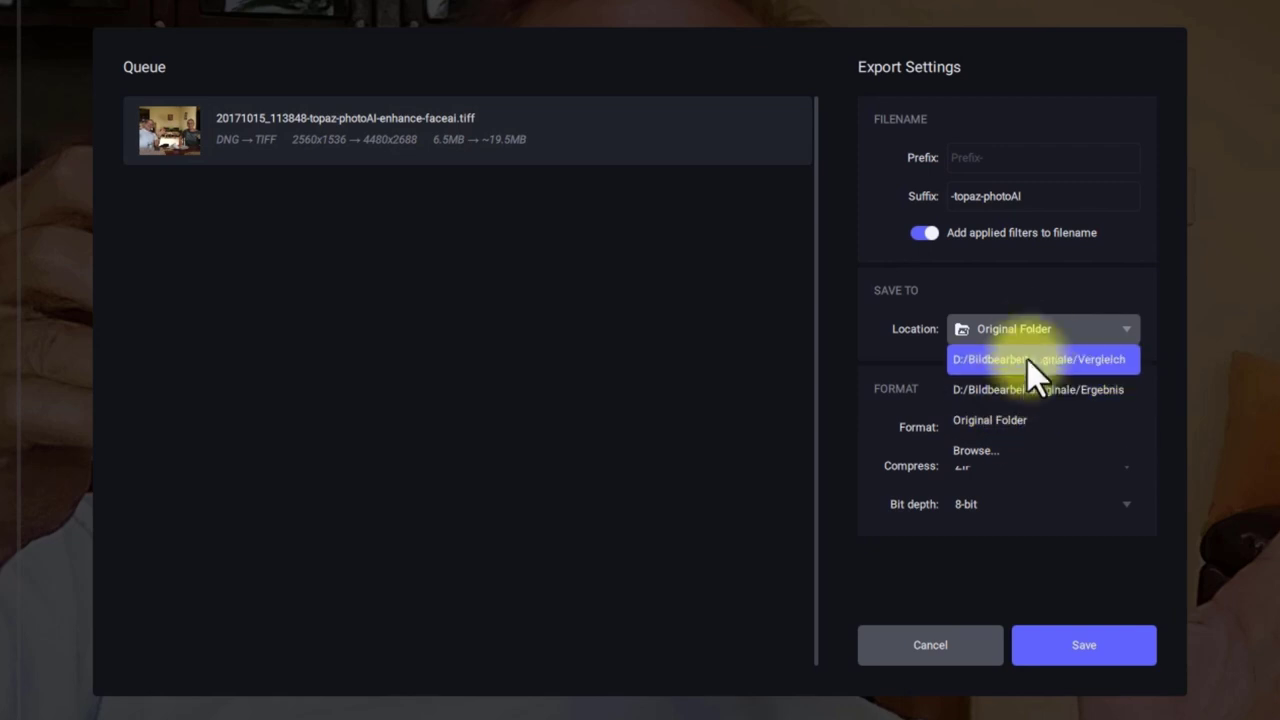
pyautogui.click(1001, 424)
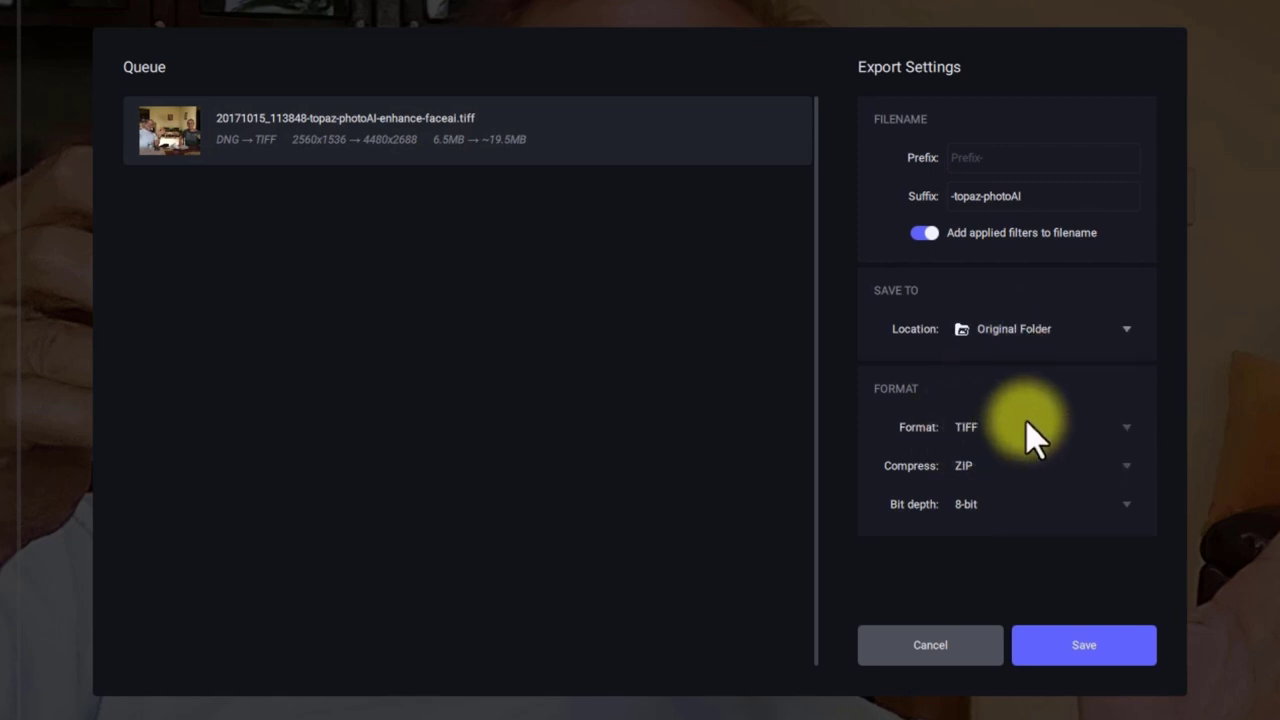
# Try DNG as the export format and switch back to TIFF.
pyautogui.click(1124, 424)
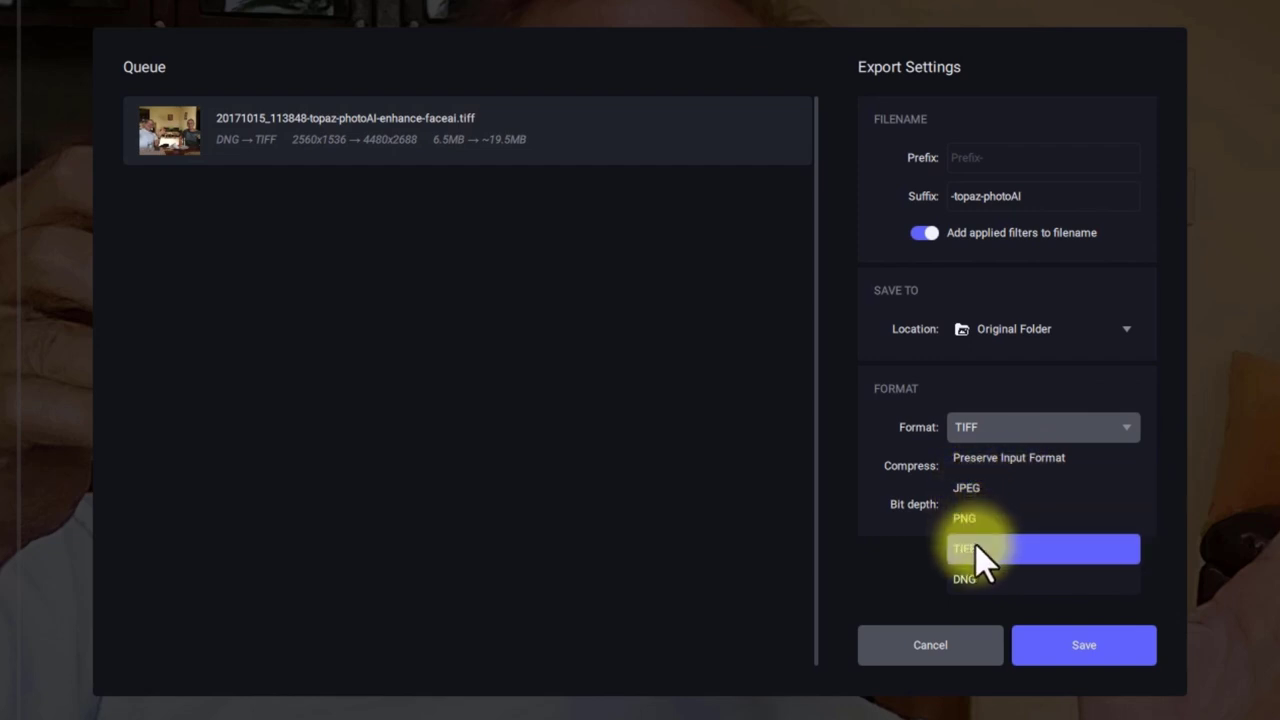
pyautogui.click(975, 584)
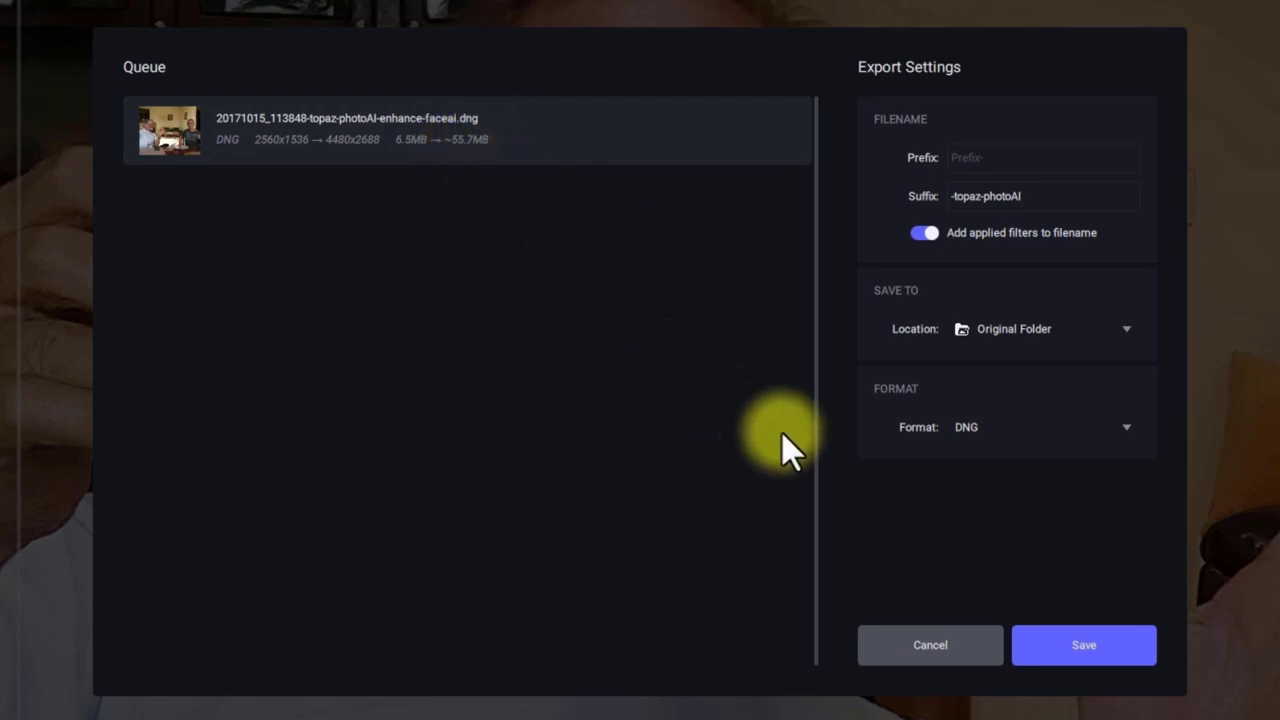
pyautogui.click(1112, 430)
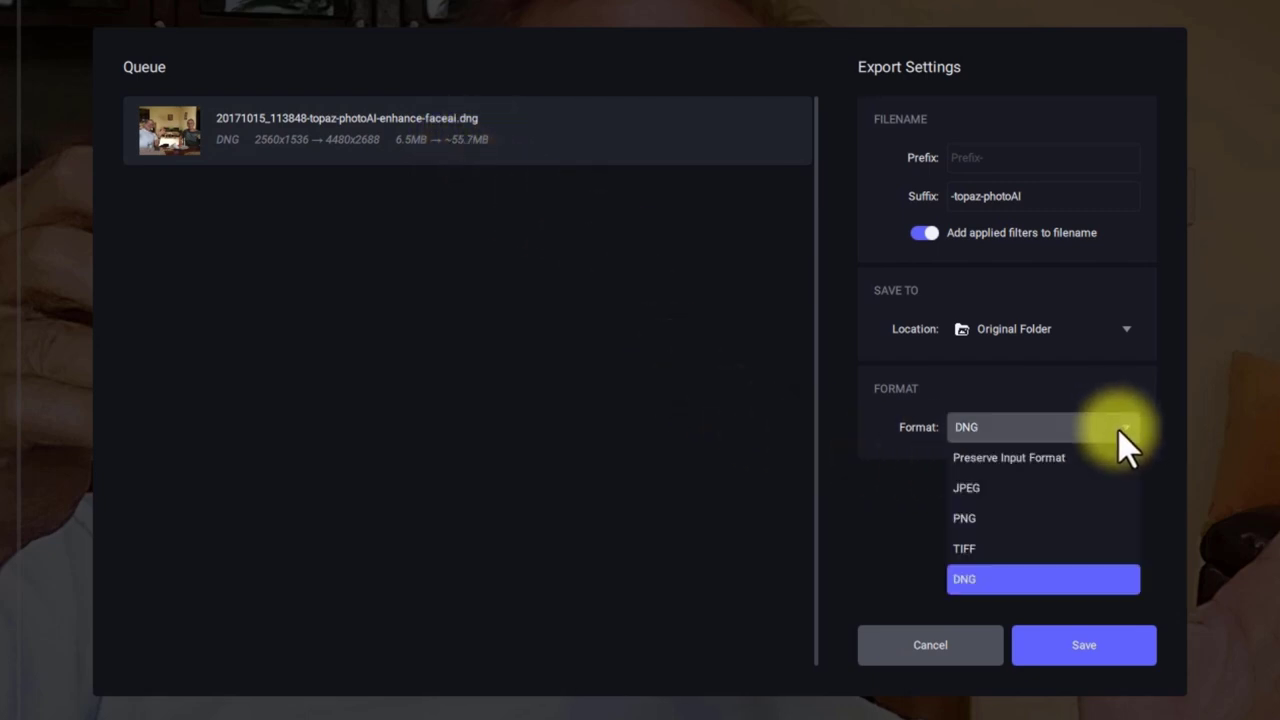
pyautogui.click(977, 548)
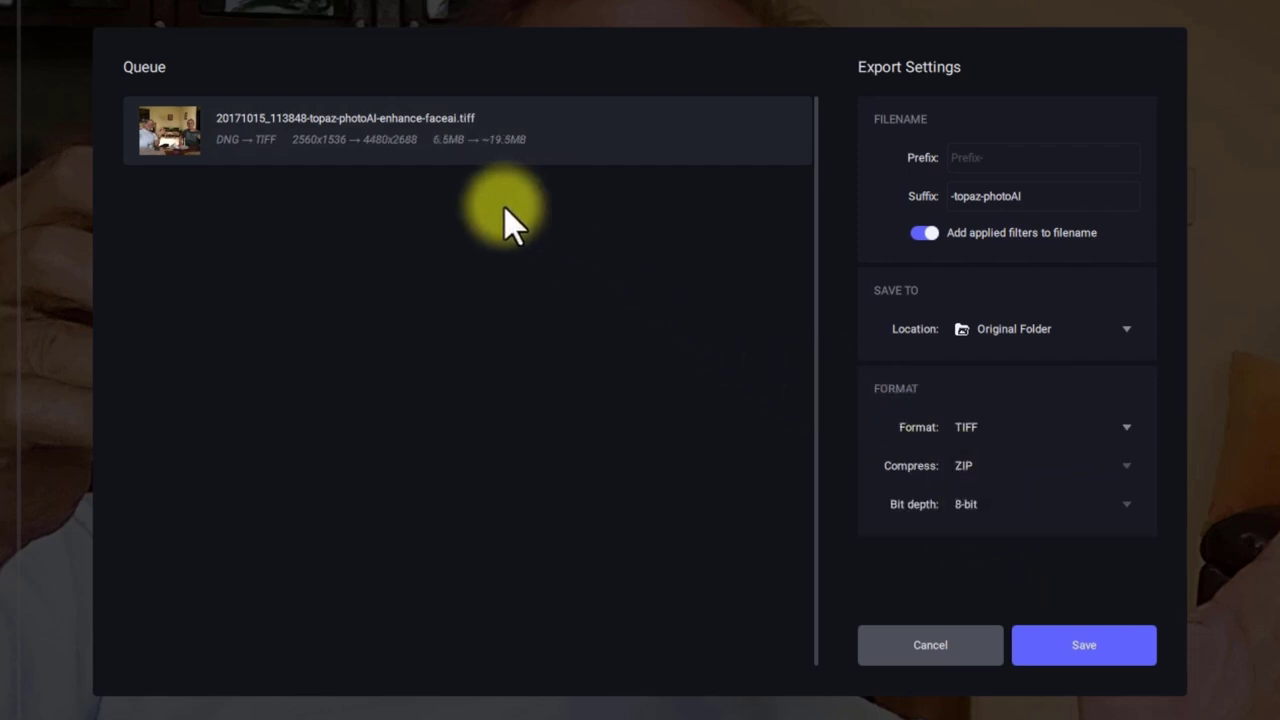
# Export the enhanced photo as a TIFF and close the image.
pyautogui.click(1060, 648)
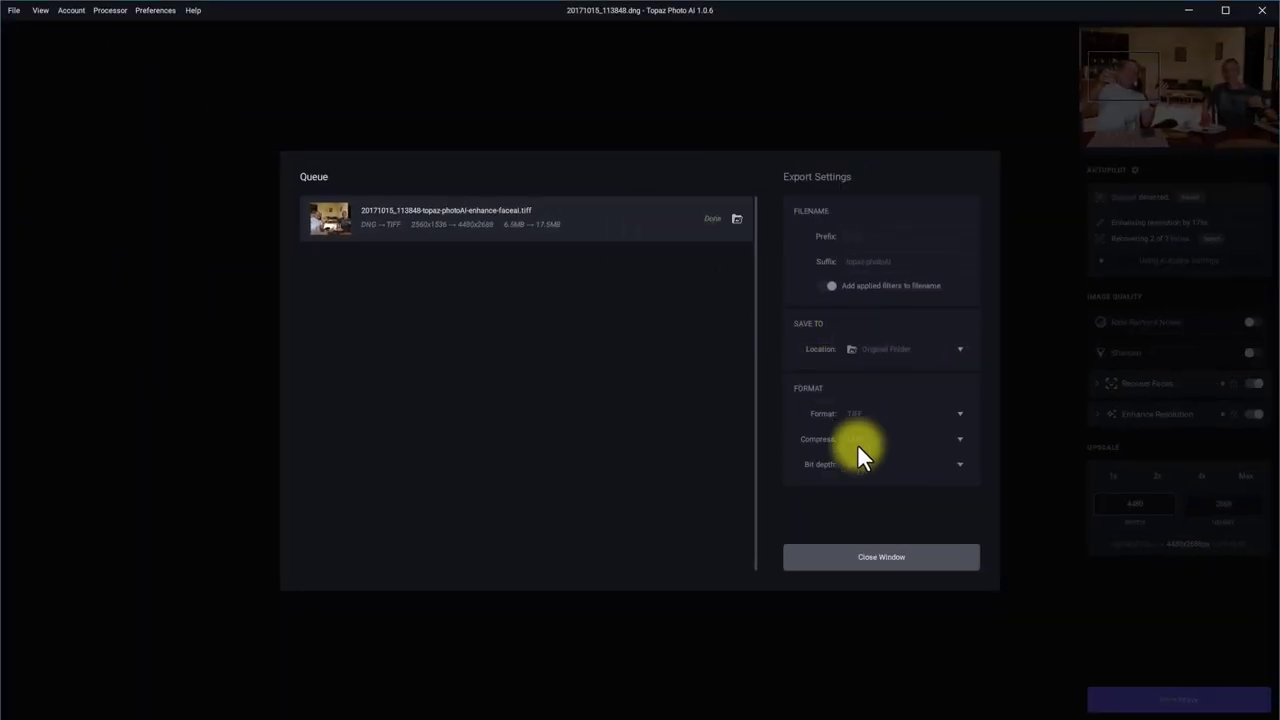
pyautogui.click(861, 556)
pyautogui.click(13, 11)
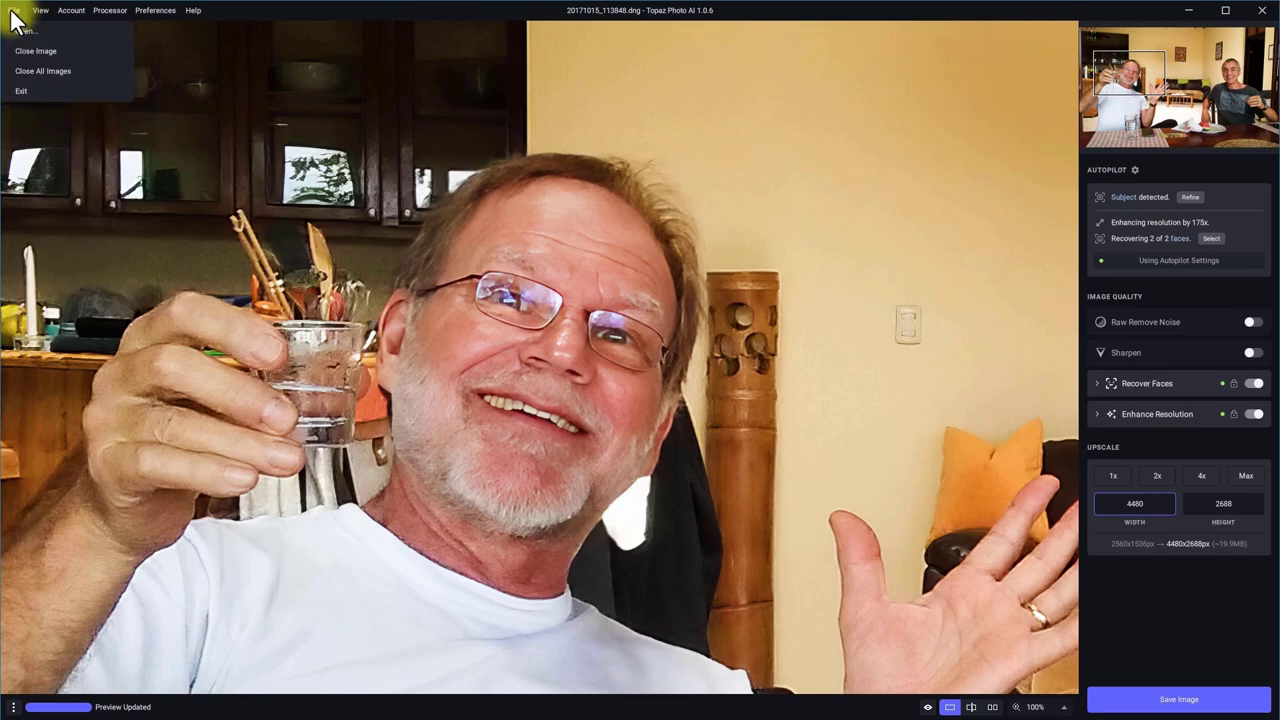
pyautogui.click(30, 51)
# Open the RAW photo 220908_090124-015.ORF from the Photo AI folder.
pyautogui.click(14, 10)
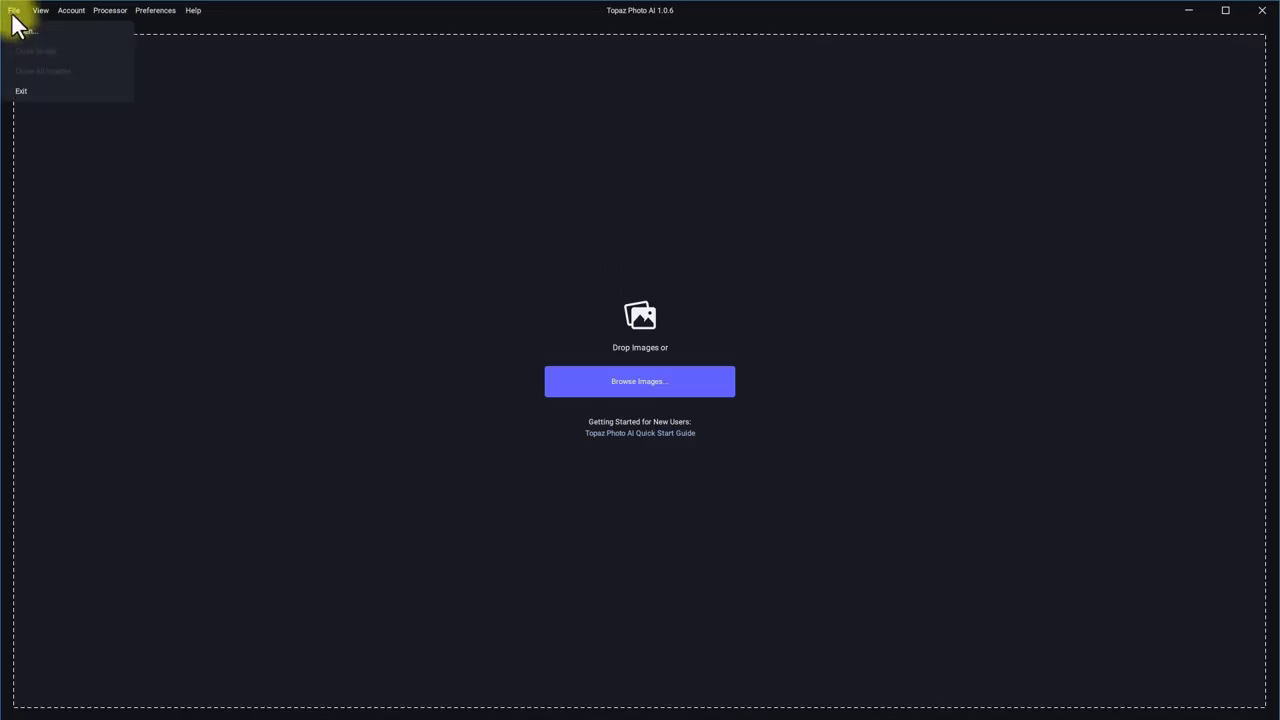
pyautogui.click(24, 30)
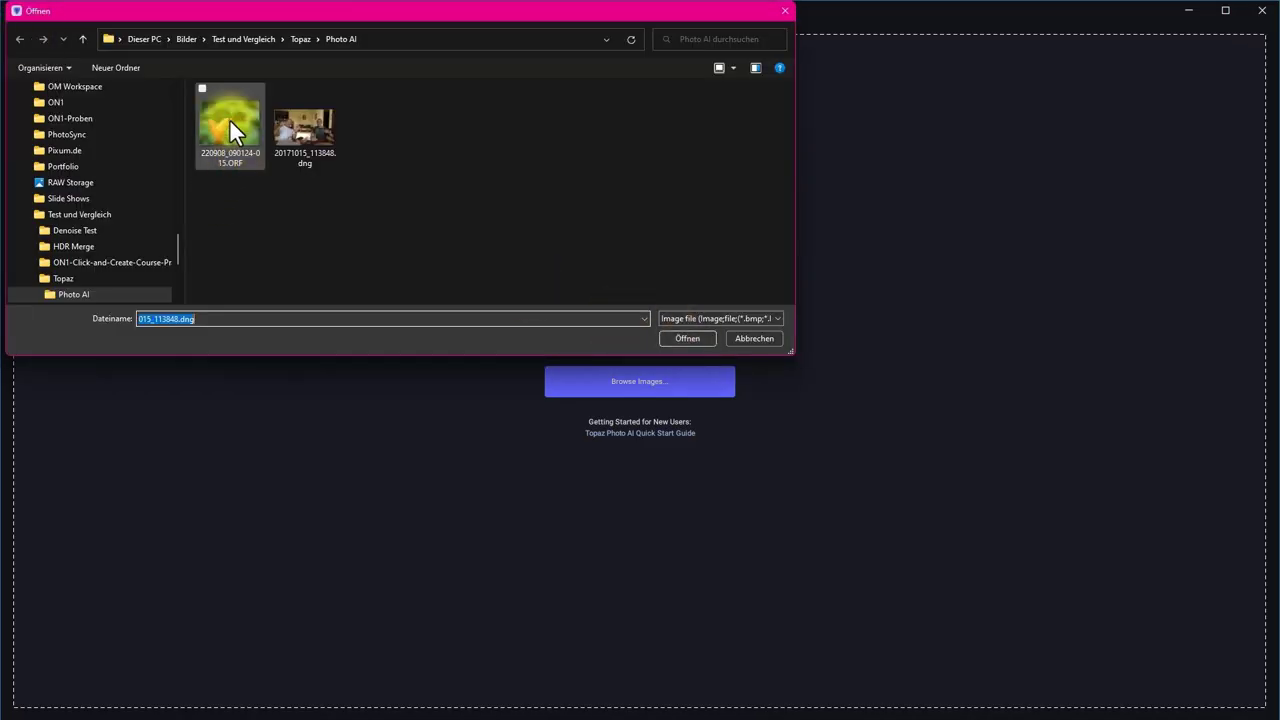
pyautogui.click(240, 130)
pyautogui.click(708, 337)
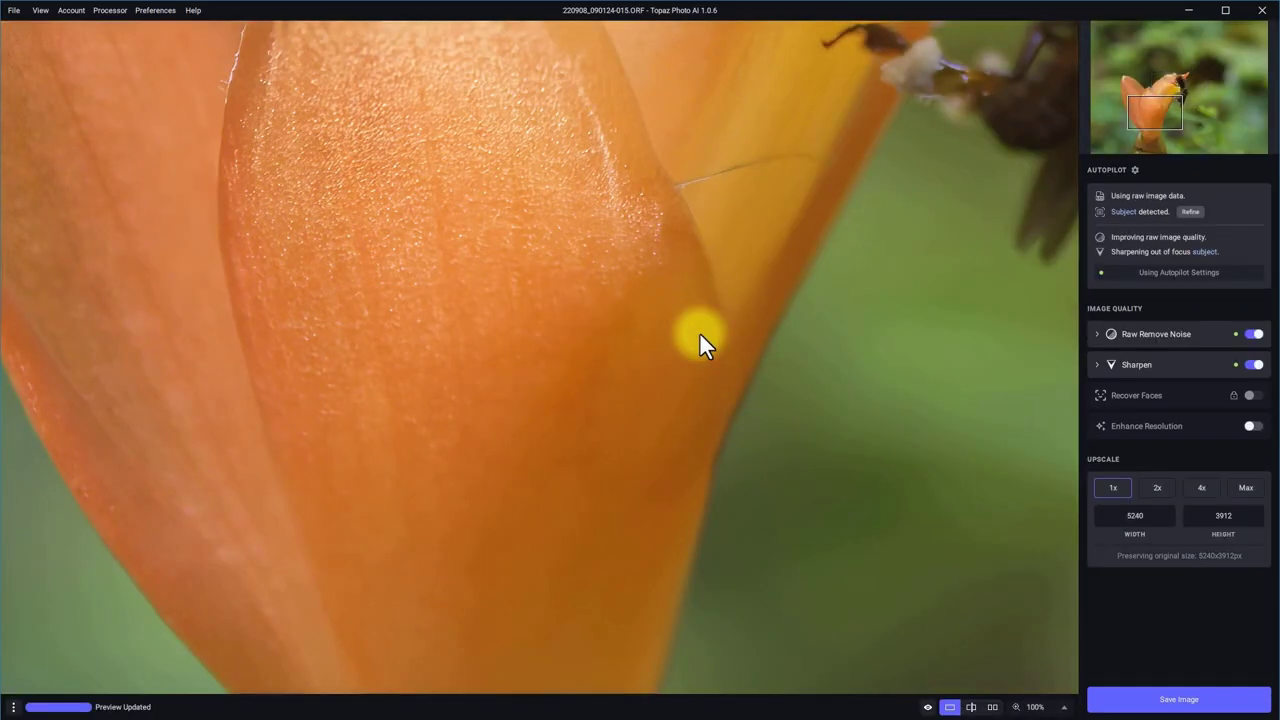
# Compare the original and enhanced versions of the two insects on the orange flower.
pyautogui.moveTo(1141, 118); pyautogui.dragTo(1174, 88)
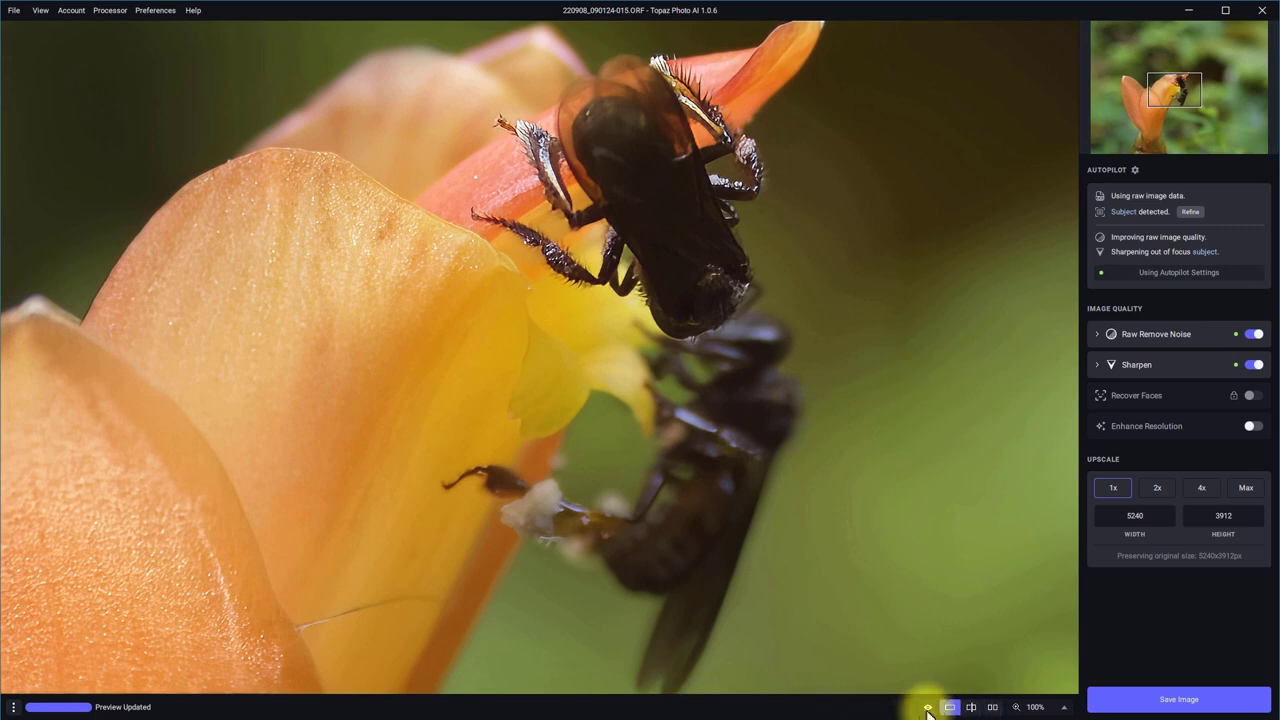
pyautogui.click(928, 708)
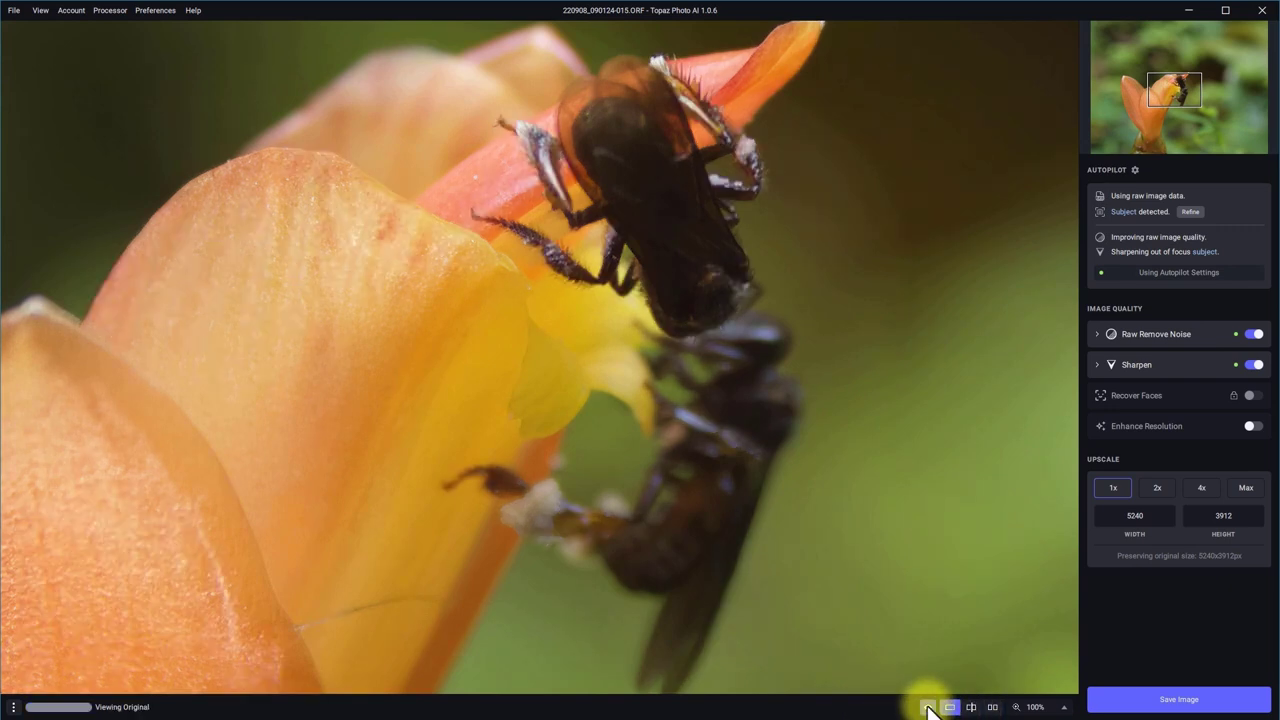
pyautogui.click(928, 708)
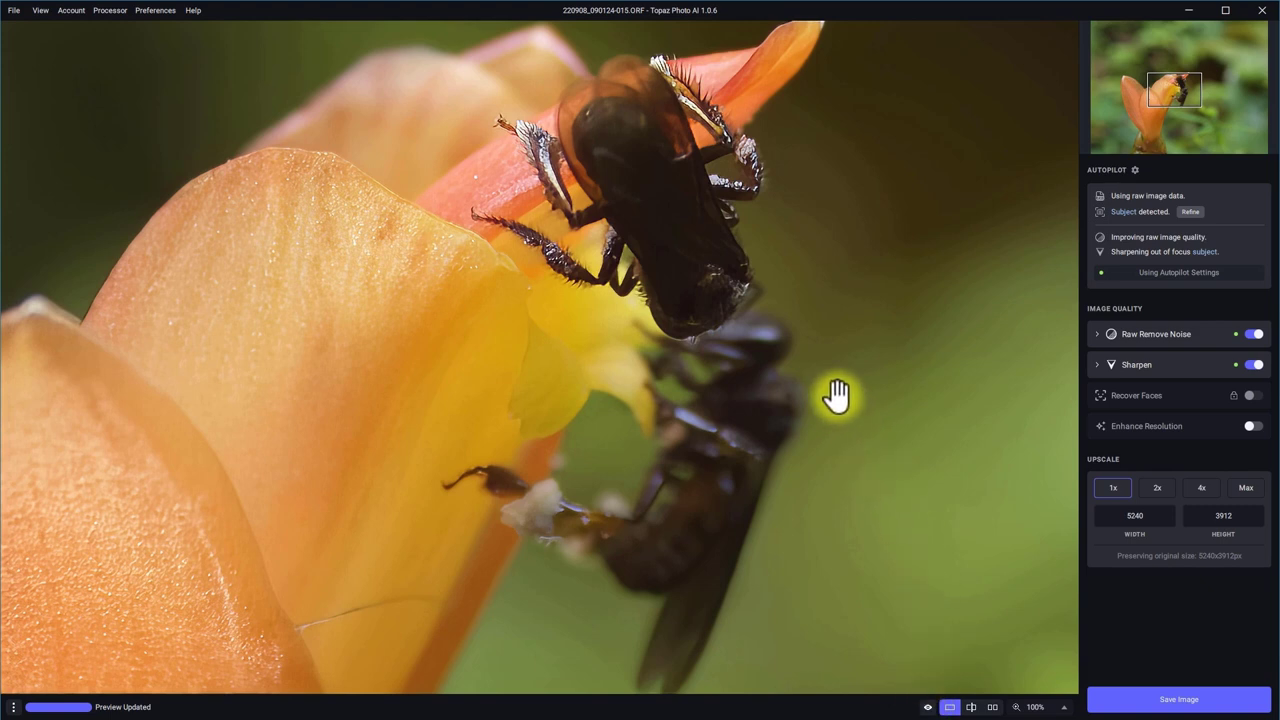
pyautogui.click(928, 708)
pyautogui.click(928, 708)
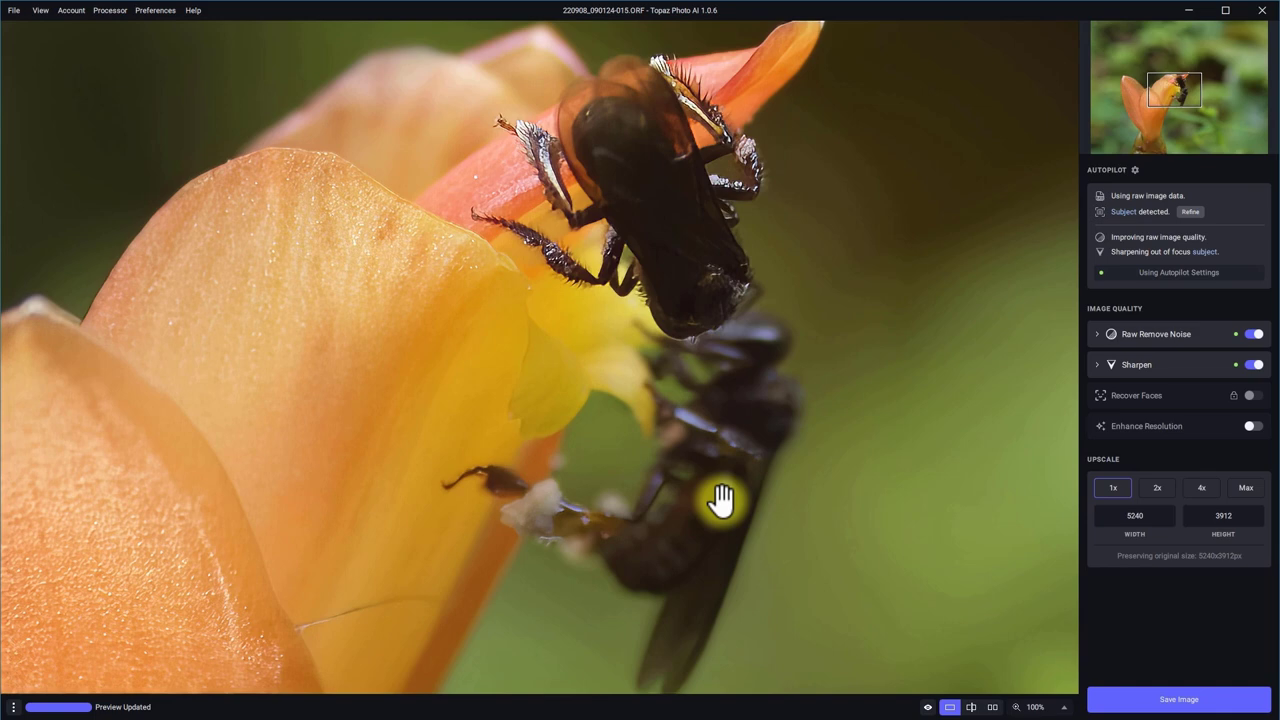
# Refine the detected subject by subtracting the blurred lower insect from the mask with the AI brush, and apply the change.
pyautogui.moveTo(1111, 207)
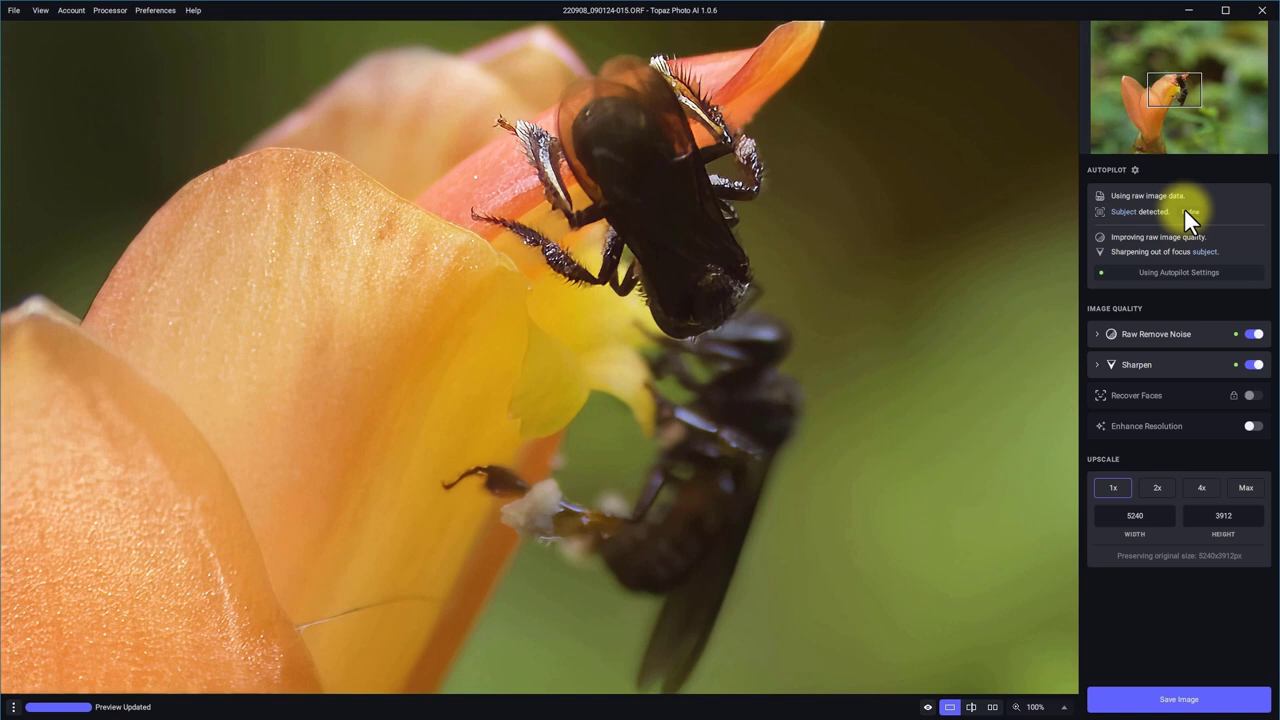
pyautogui.click(1185, 208)
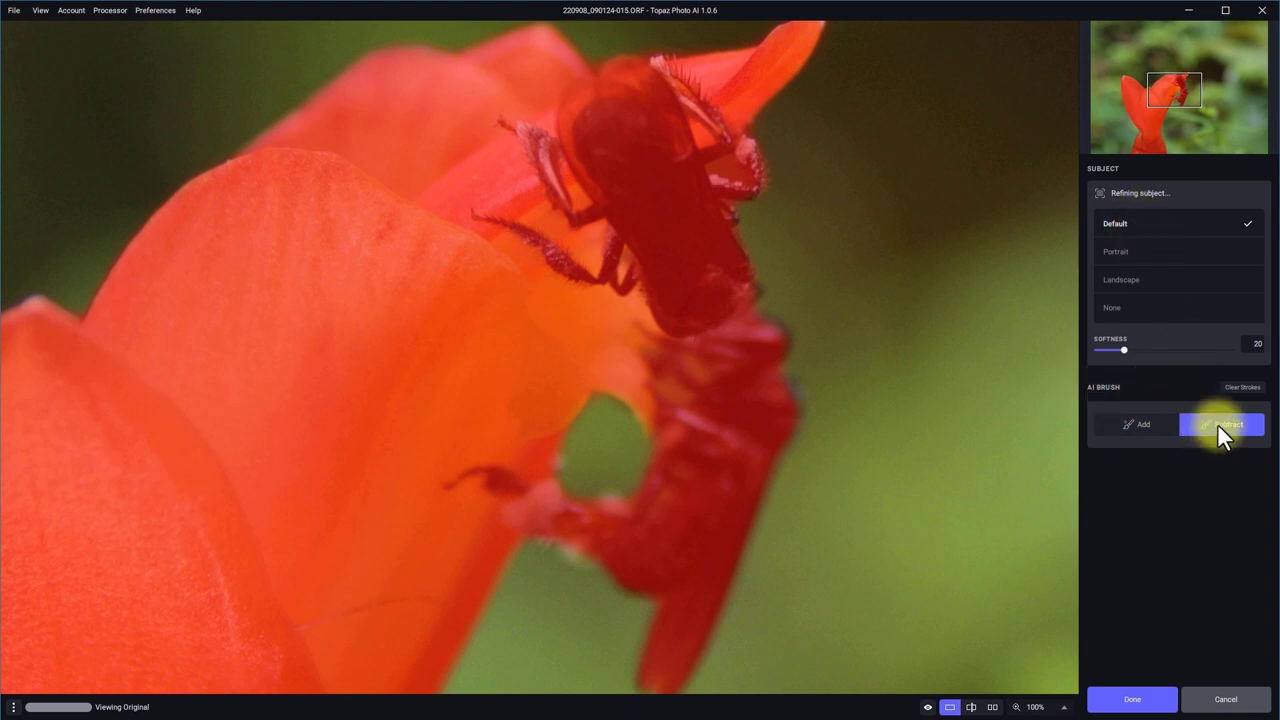
pyautogui.click(1157, 426)
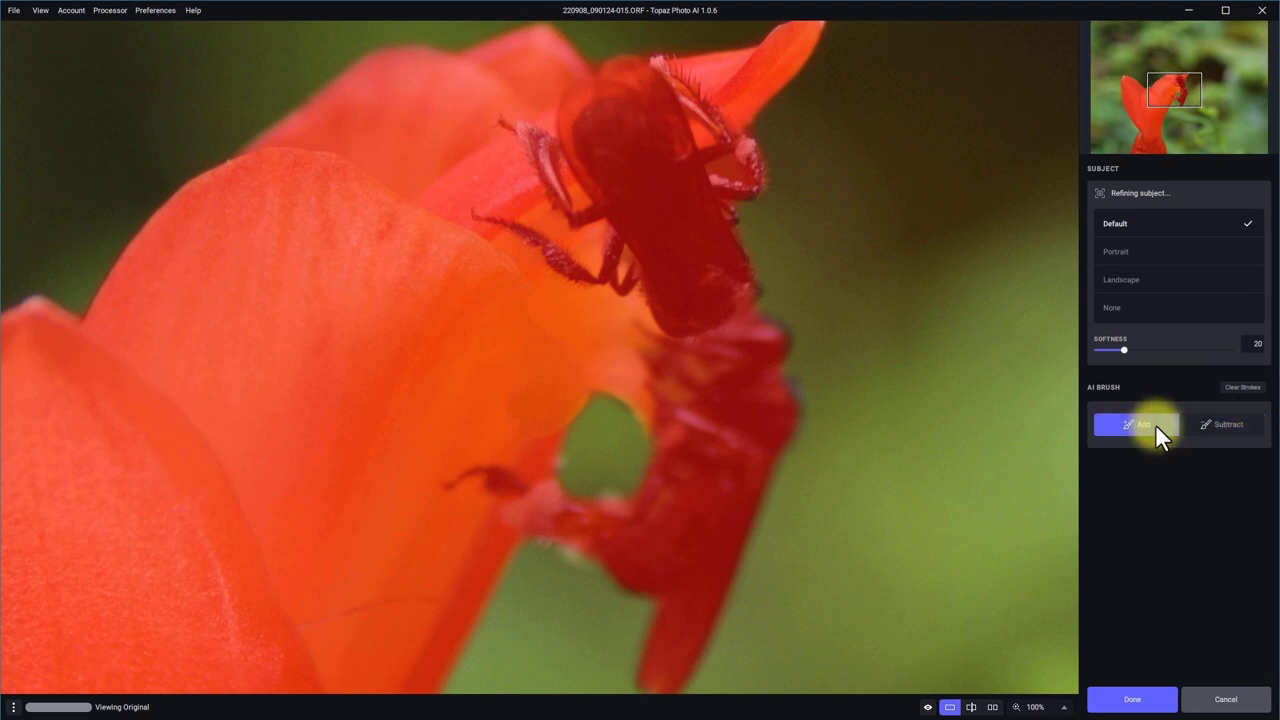
pyautogui.click(1219, 423)
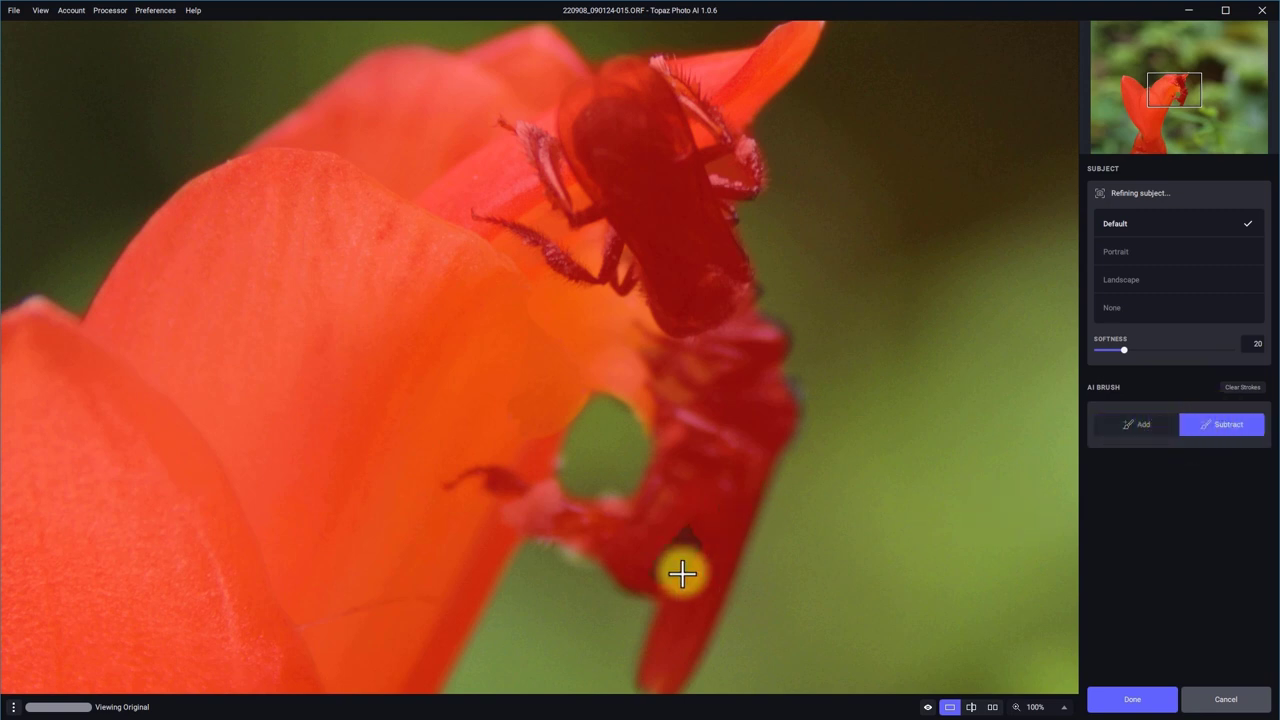
pyautogui.moveTo(609, 570)
pyautogui.mouseDown()
pyautogui.moveTo(676, 434)
pyautogui.moveTo(772, 410)
pyautogui.moveTo(653, 462)
pyautogui.moveTo(754, 523)
pyautogui.moveTo(643, 555)
pyautogui.moveTo(745, 610)
pyautogui.moveTo(661, 632)
pyautogui.moveTo(654, 683)
pyautogui.moveTo(725, 635)
pyautogui.moveTo(783, 439)
pyautogui.moveTo(789, 340)
pyautogui.moveTo(680, 402)
pyautogui.moveTo(695, 425)
pyautogui.moveTo(685, 377)
pyautogui.moveTo(685, 407)
pyautogui.moveTo(701, 400)
pyautogui.moveTo(674, 414)
pyautogui.moveTo(695, 416)
pyautogui.moveTo(633, 383)
pyautogui.moveTo(631, 350)
pyautogui.moveTo(665, 434)
pyautogui.moveTo(582, 503)
pyautogui.moveTo(624, 522)
pyautogui.moveTo(627, 580)
pyautogui.moveTo(669, 606)
pyautogui.mouseUp()
pyautogui.moveTo(1180, 88); pyautogui.dragTo(1169, 103)
pyautogui.moveTo(643, 627)
pyautogui.mouseDown()
pyautogui.moveTo(626, 609)
pyautogui.moveTo(654, 620)
pyautogui.moveTo(609, 577)
pyautogui.moveTo(556, 403)
pyautogui.moveTo(531, 466)
pyautogui.moveTo(586, 474)
pyautogui.moveTo(589, 486)
pyautogui.moveTo(587, 449)
pyautogui.moveTo(506, 431)
pyautogui.moveTo(494, 411)
pyautogui.mouseUp()
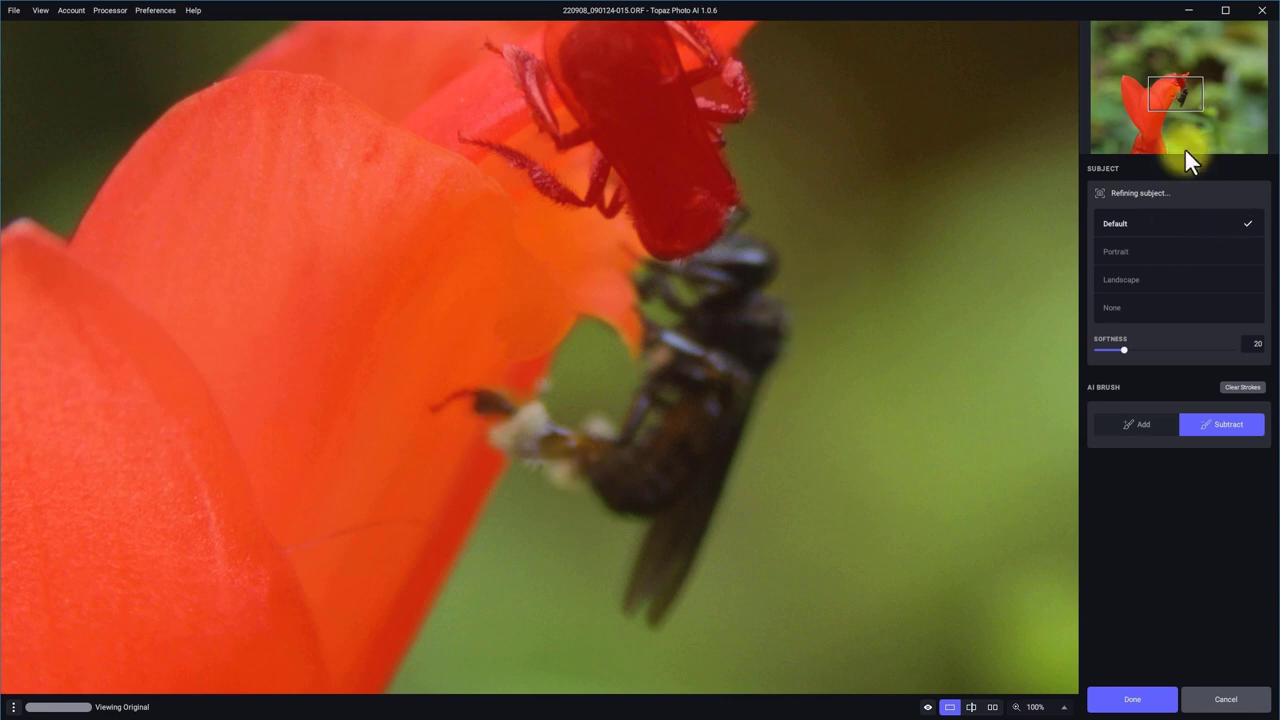
pyautogui.moveTo(1184, 101); pyautogui.dragTo(1171, 86)
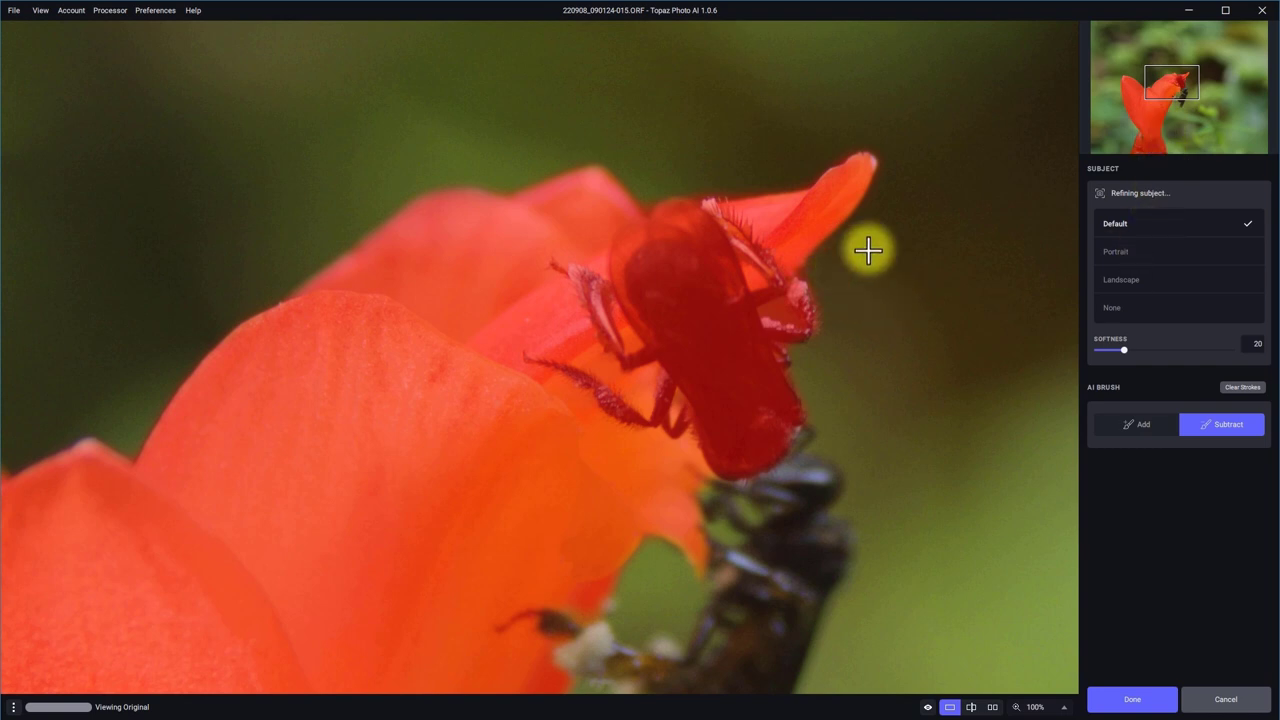
pyautogui.click(1133, 700)
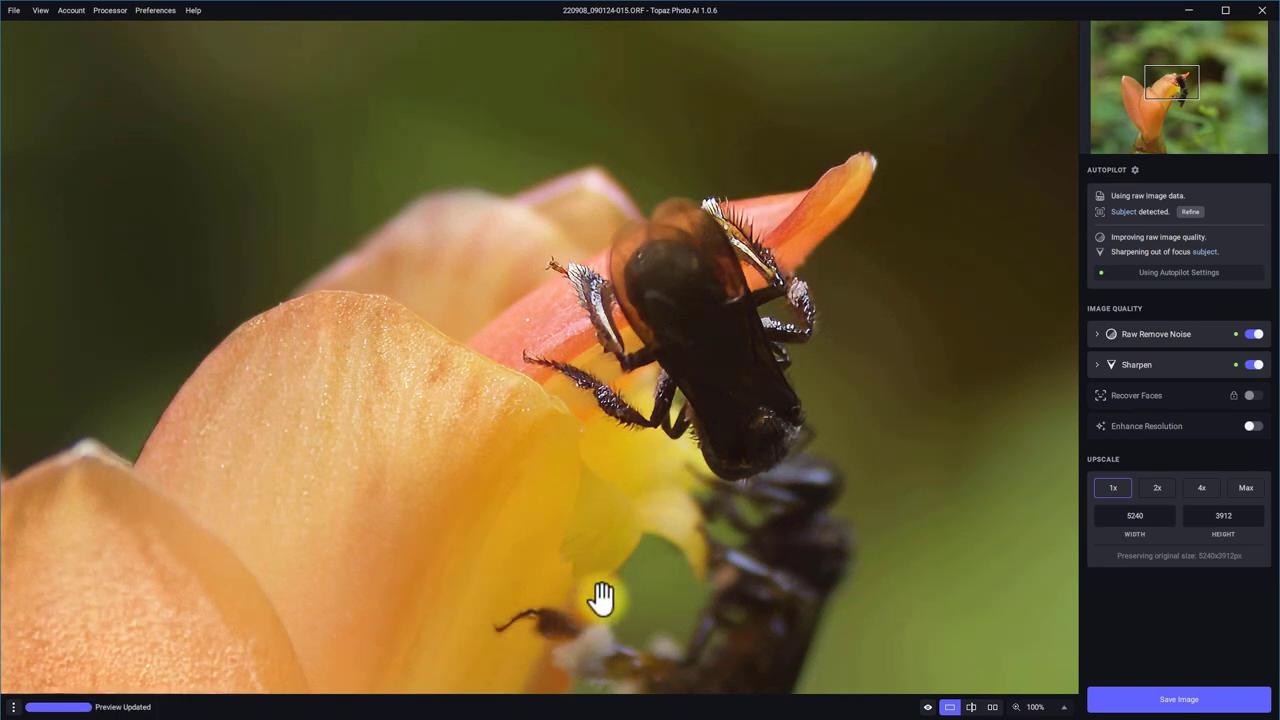
# Compare the original with the updated preview around both insects after the mask refinement.
pyautogui.click(946, 707)
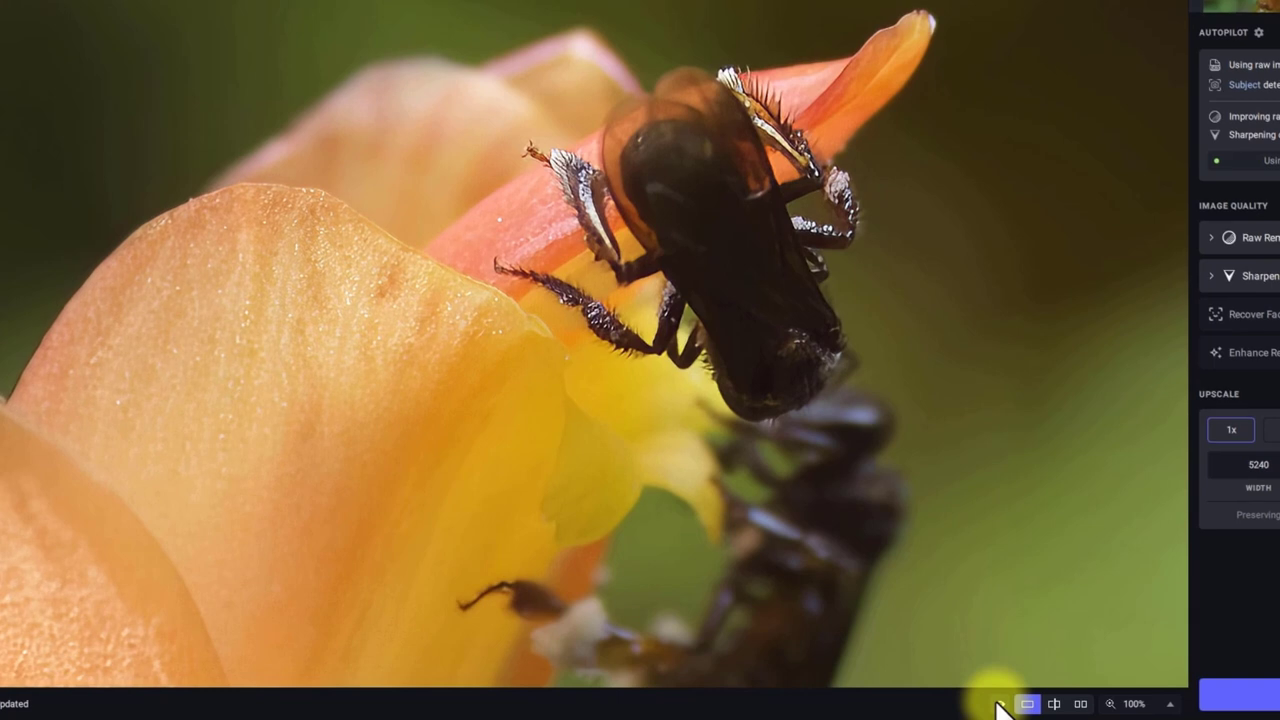
pyautogui.click(999, 705)
pyautogui.click(999, 705)
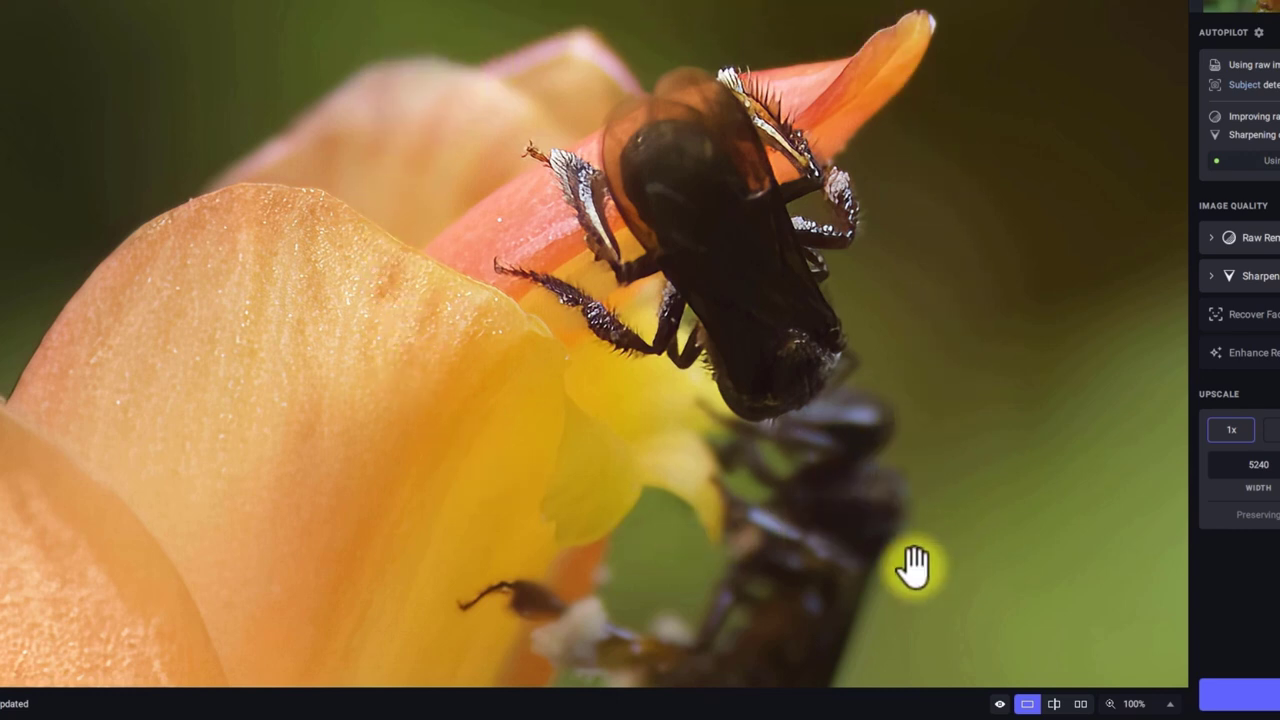
pyautogui.moveTo(878, 595); pyautogui.dragTo(866, 408)
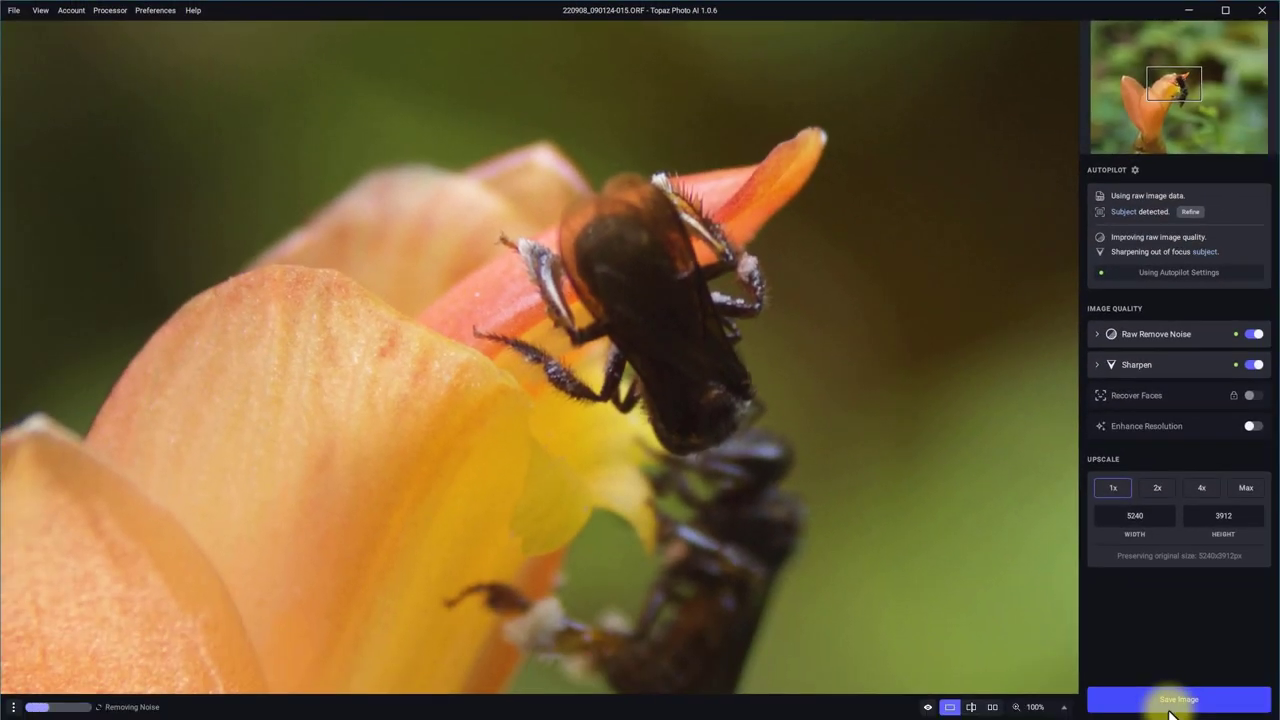
# Export the enhanced flower photo as an 8-bit TIFF to the original folder and close the export window.
pyautogui.click(1172, 702)
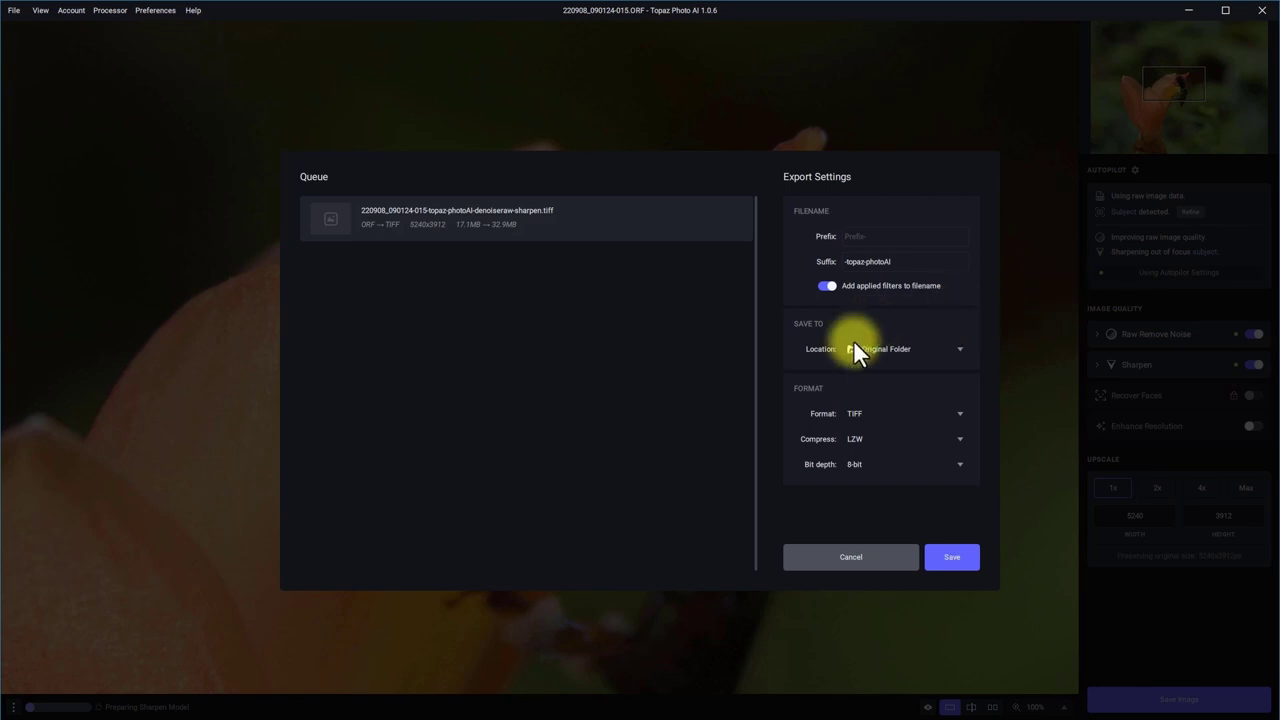
pyautogui.click(950, 558)
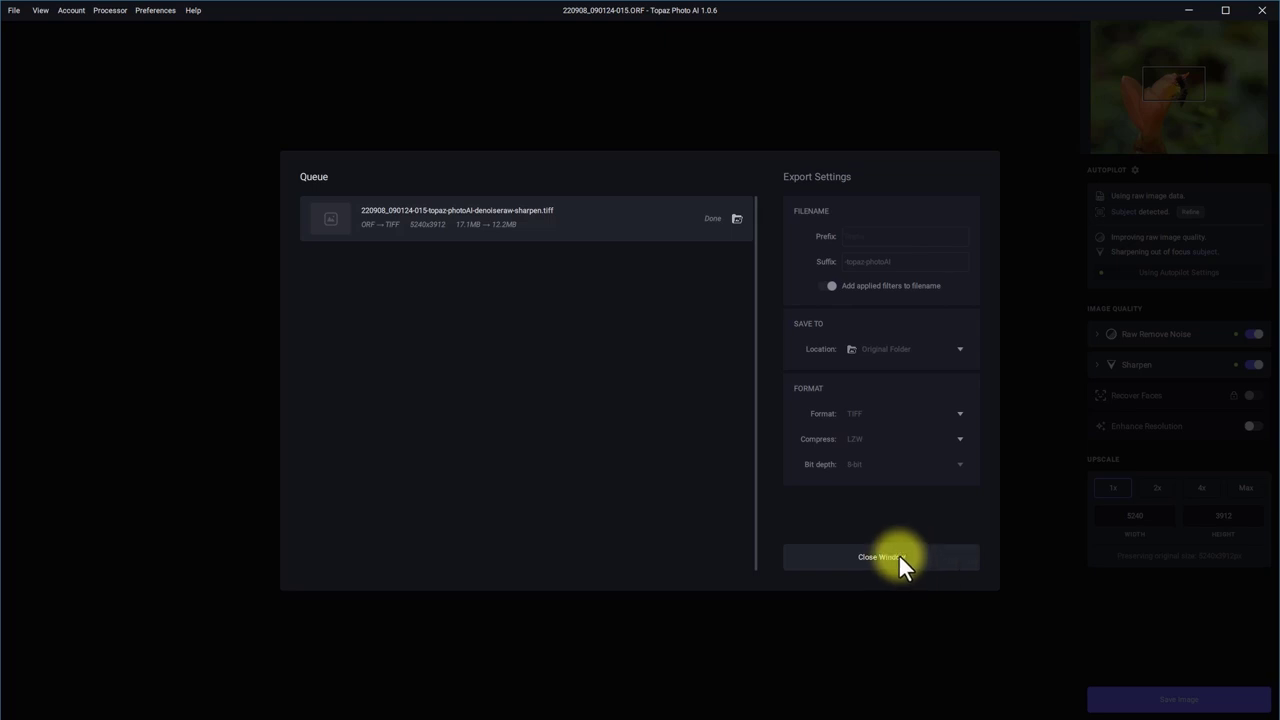
pyautogui.click(898, 556)
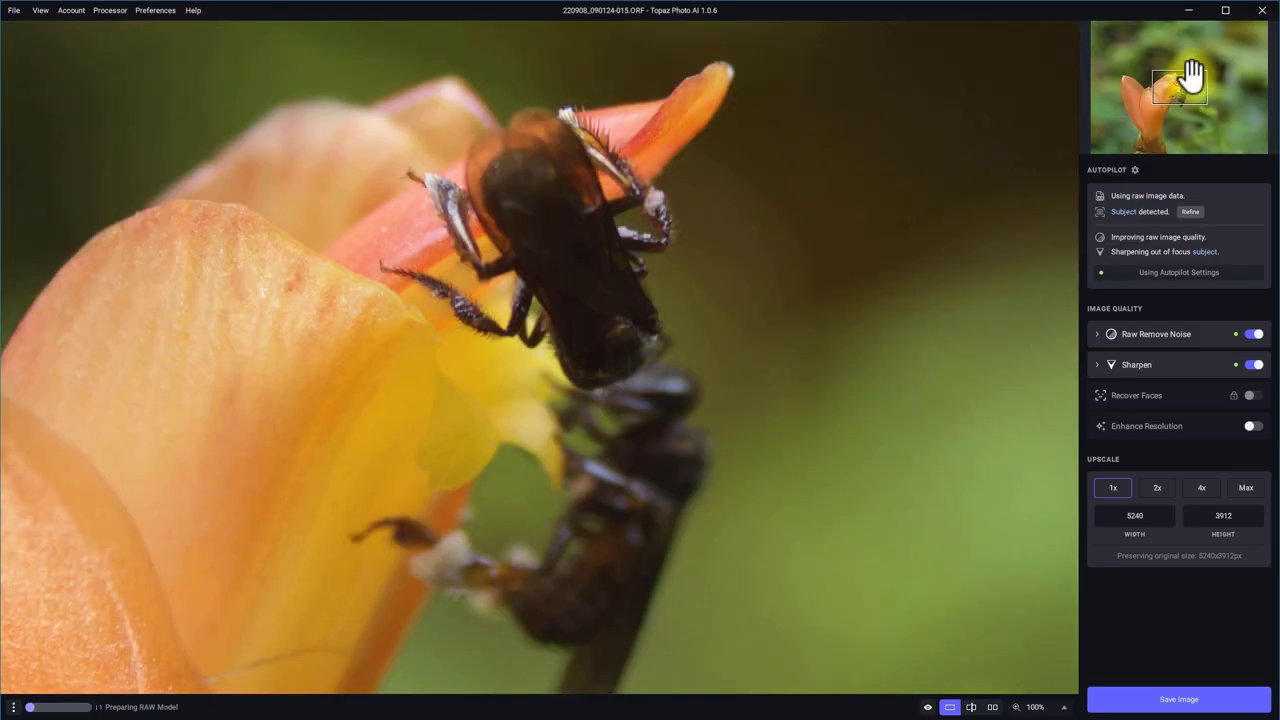